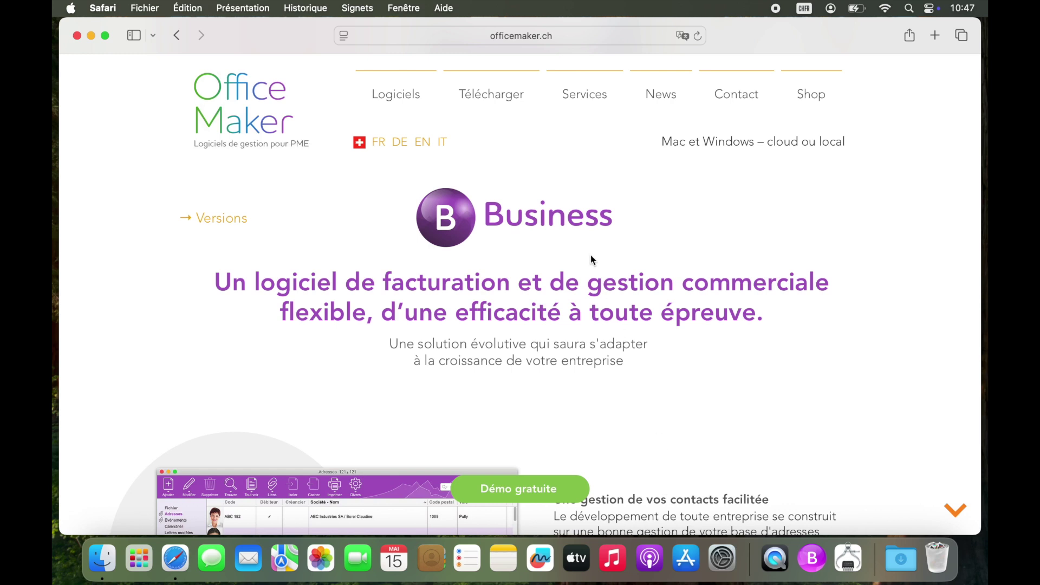
Download the single-user macOS version of Business 7.4 from the Office Maker site, allowing downloads from it
click(502, 98)
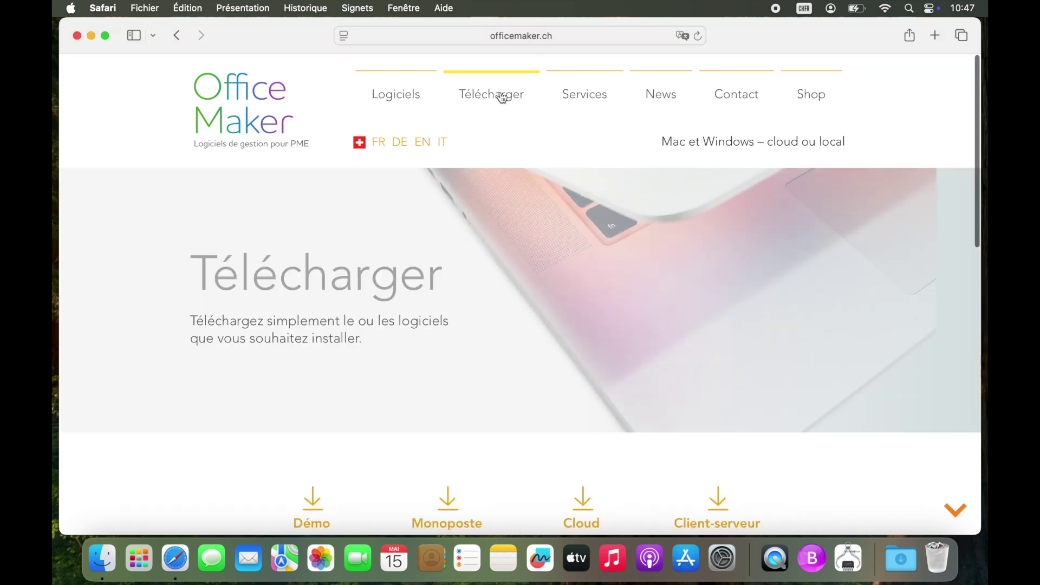
click(446, 502)
scroll(446, 502, down, 7)
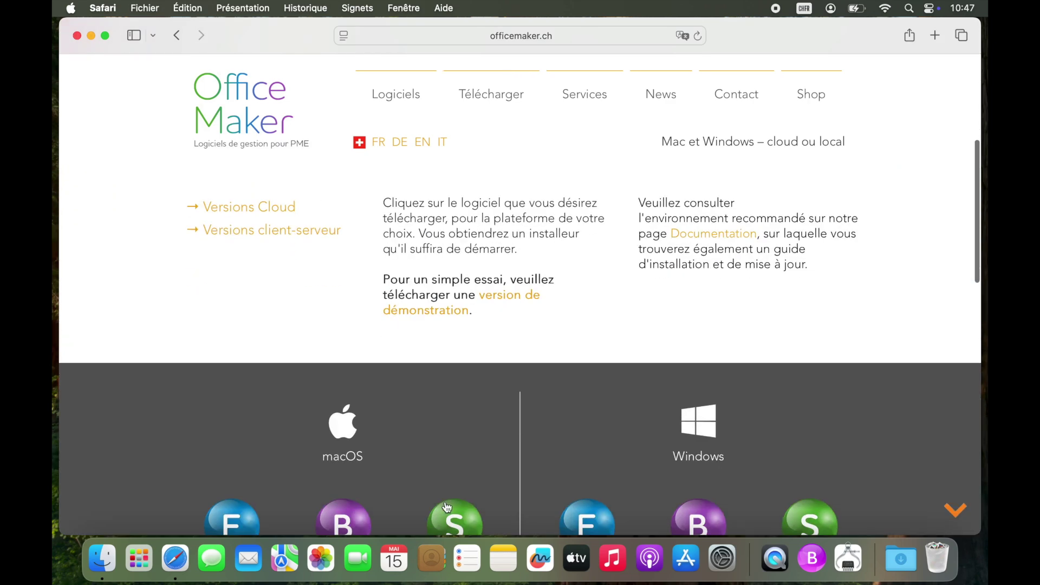
click(343, 462)
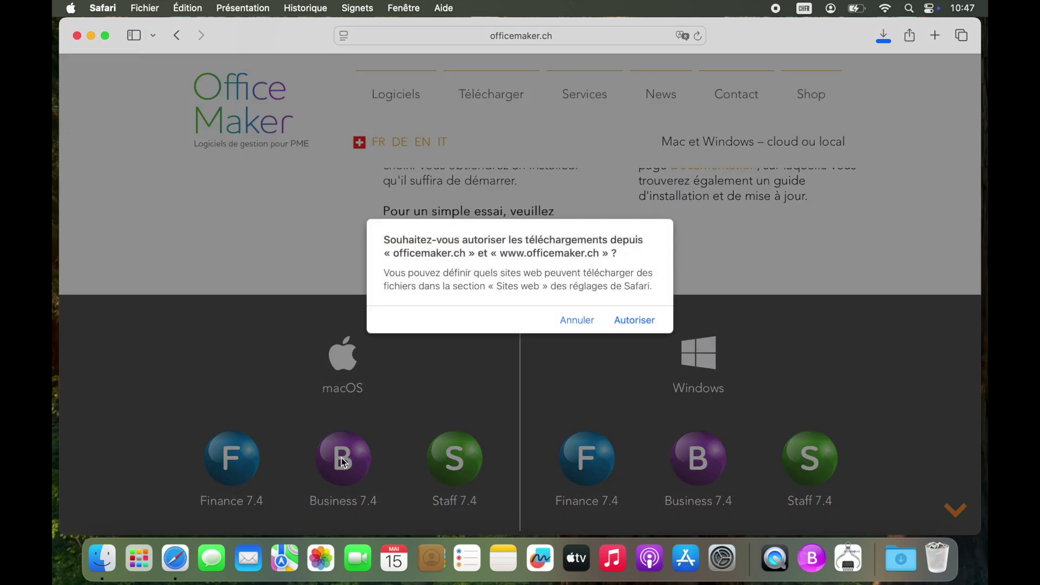
click(635, 320)
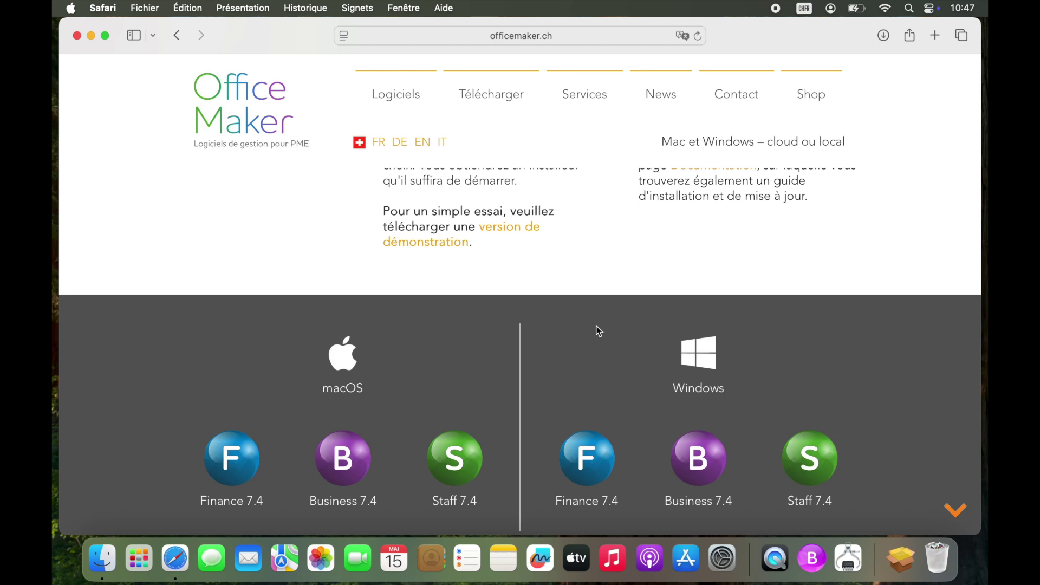
Run Install_OM_Business.pkg from the Téléchargements folder, accept the licence and start the standard installation
click(105, 557)
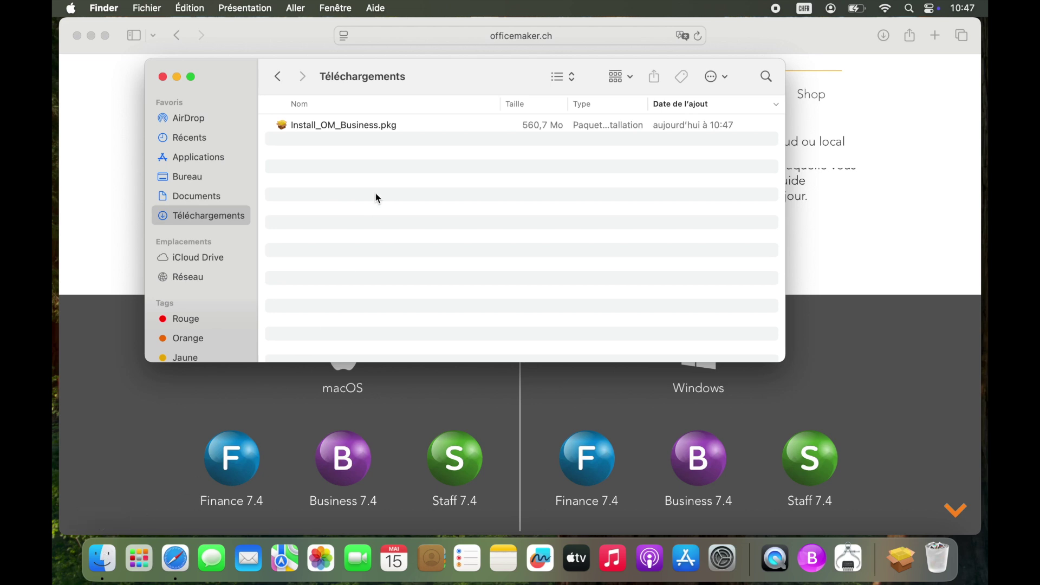
double_click(286, 126)
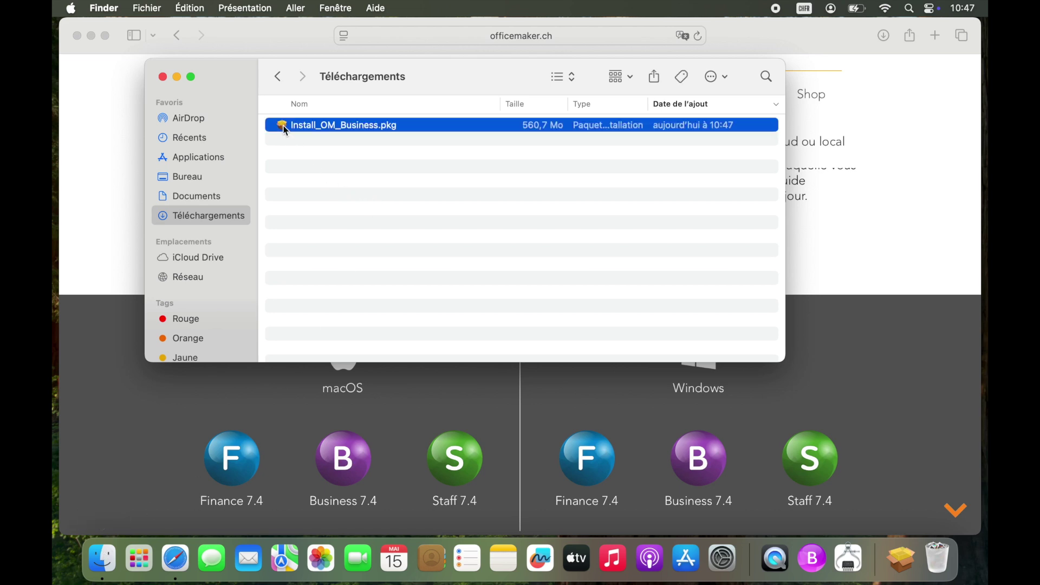
click(567, 337)
click(685, 391)
click(685, 391)
click(646, 293)
click(682, 391)
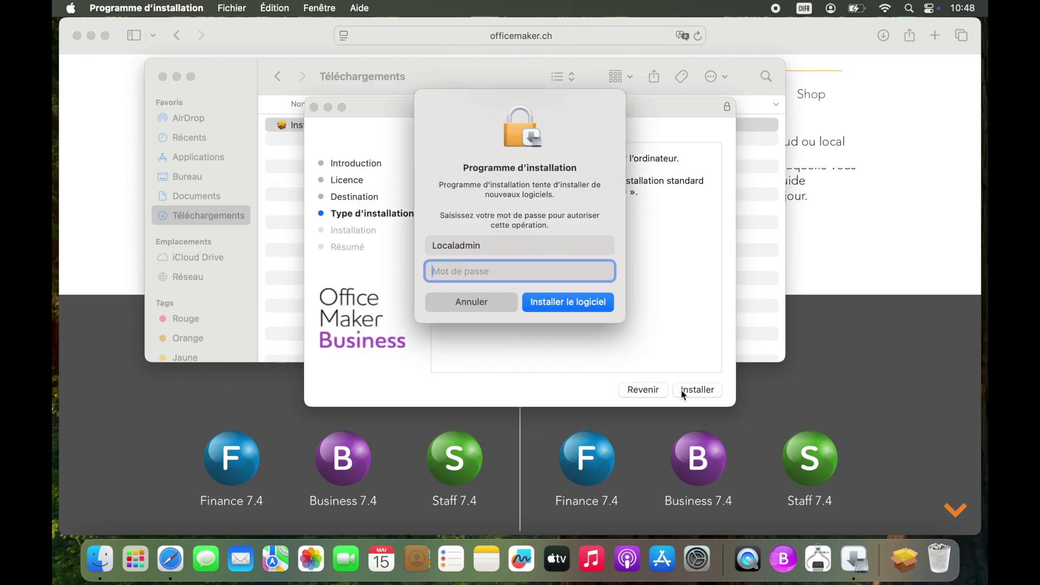
Authorise the installation with the account password and place the installer package in the trash
text(*************)
key(Return)
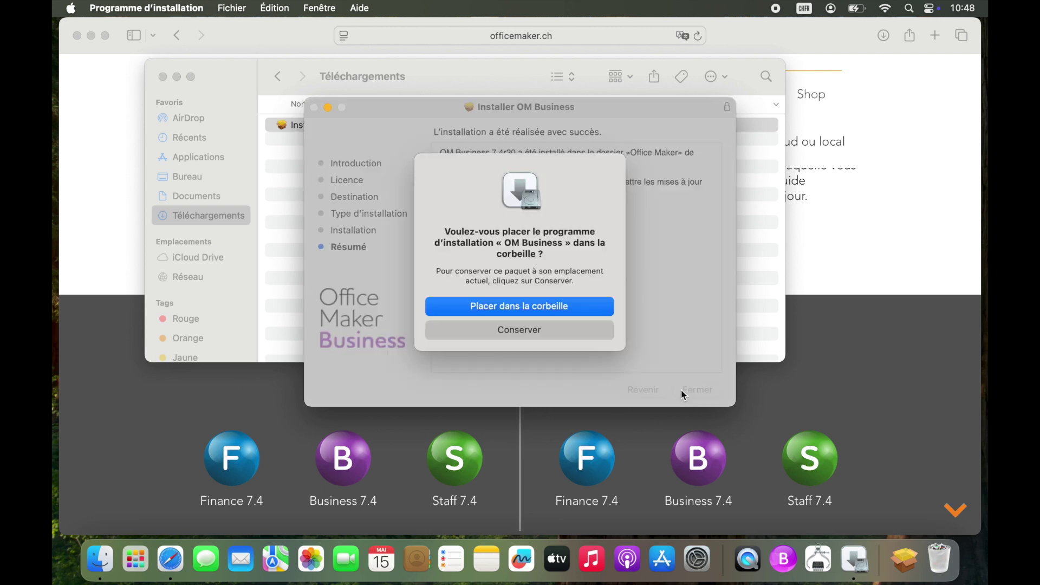
click(547, 307)
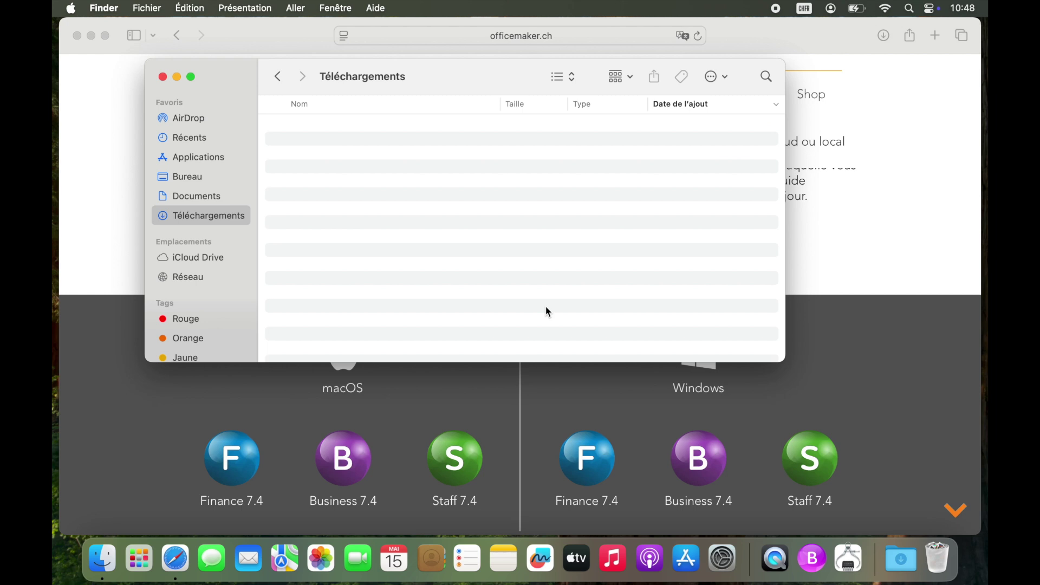
Launch OM Business from the Office Maker folder in Applications
click(210, 159)
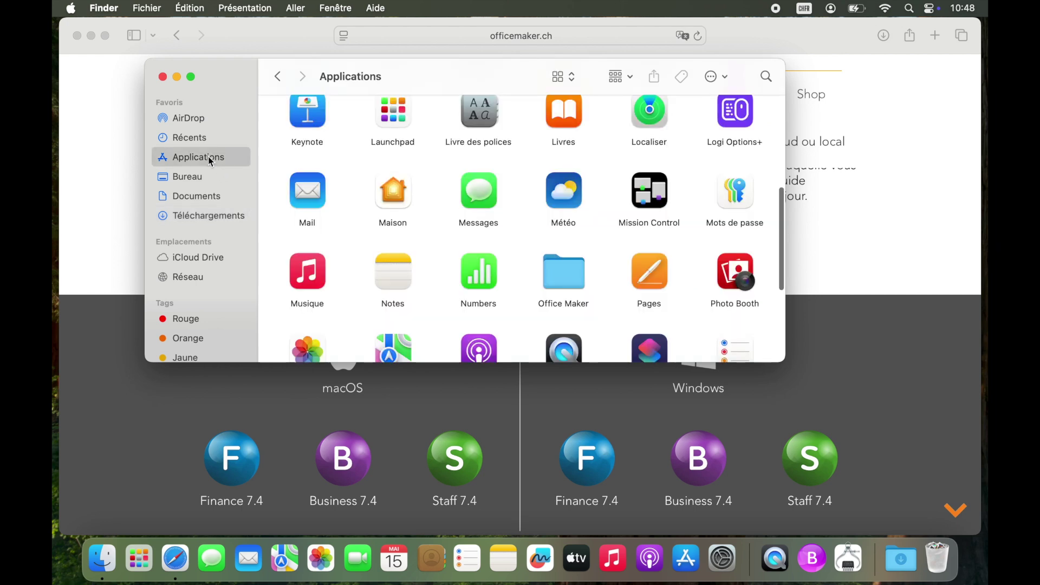
double_click(564, 286)
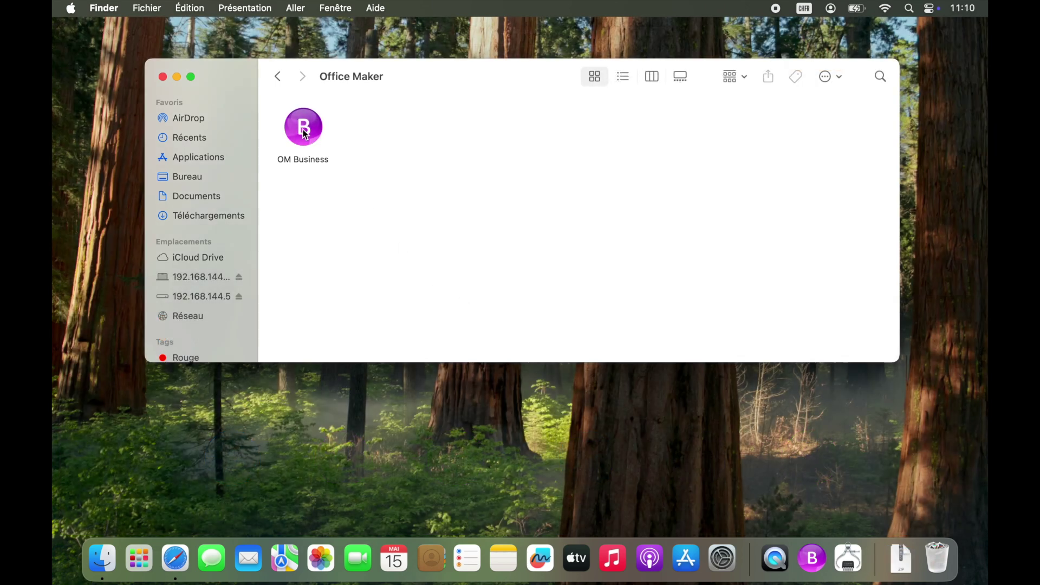
click(305, 133)
double_click(305, 133)
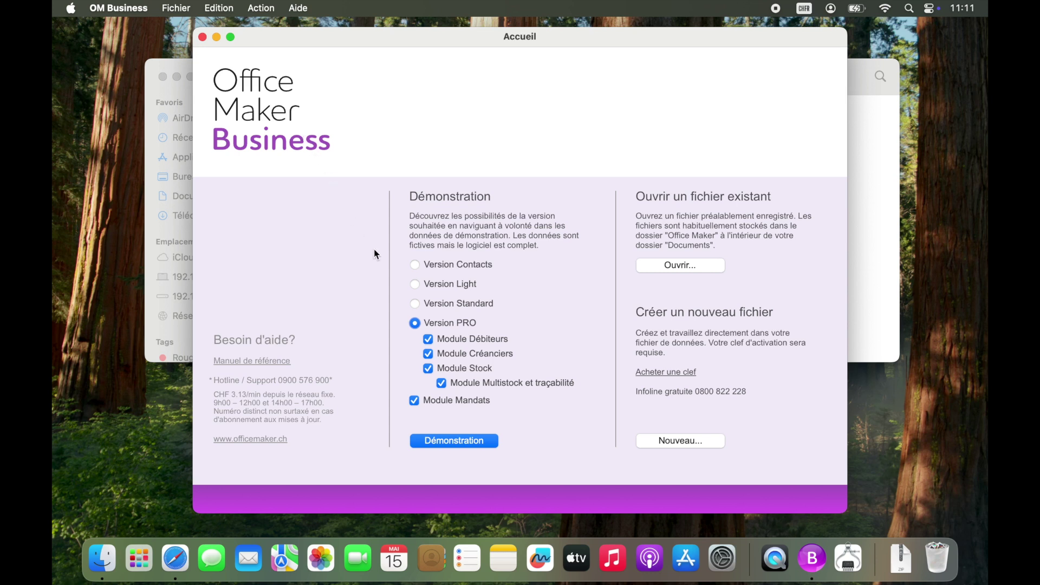
Compare the modules offered by the Light, Standard and PRO demonstration versions
click(415, 285)
click(415, 304)
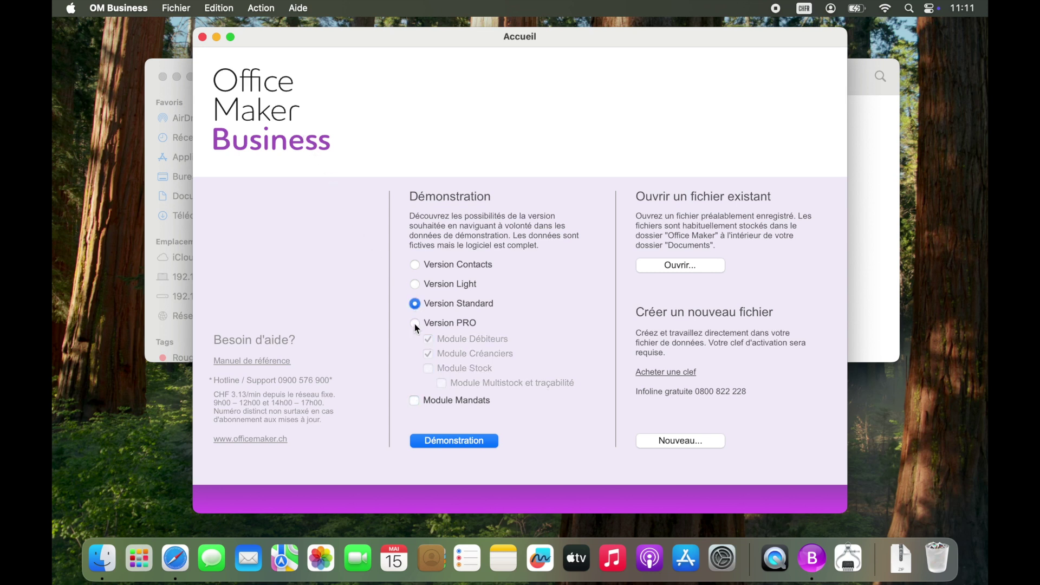
click(415, 324)
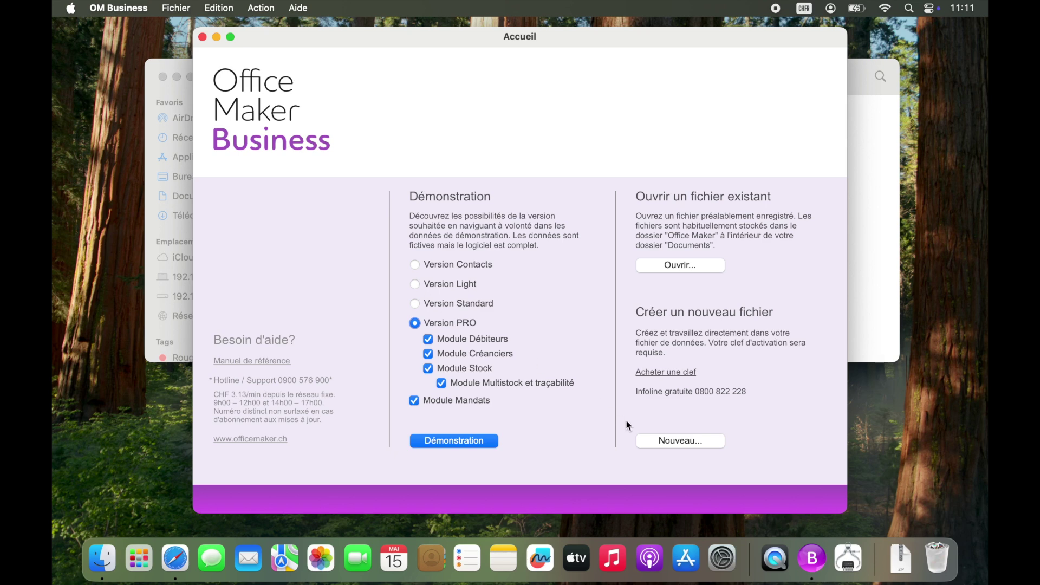
Create a new data file named OM Business Edelweiss with CHF as base currency and continue past the registration notice
click(661, 442)
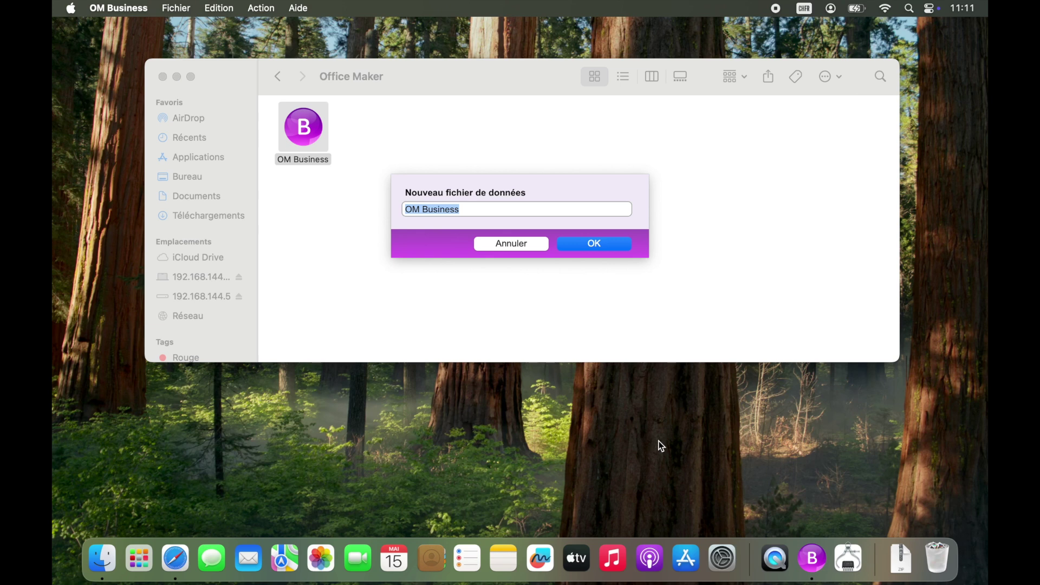
key(Right)
text(E)
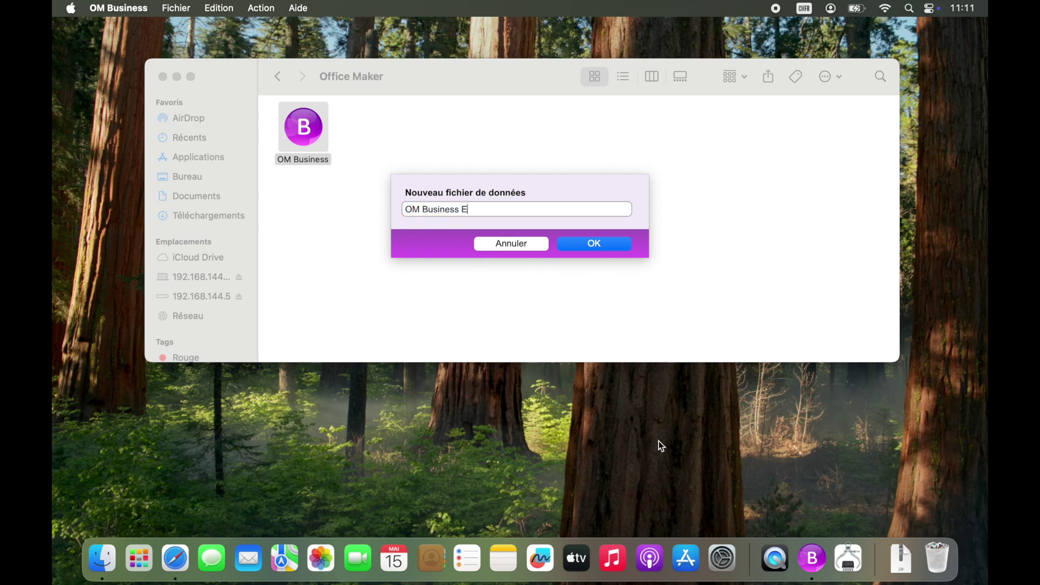
text(delweiss)
click(604, 246)
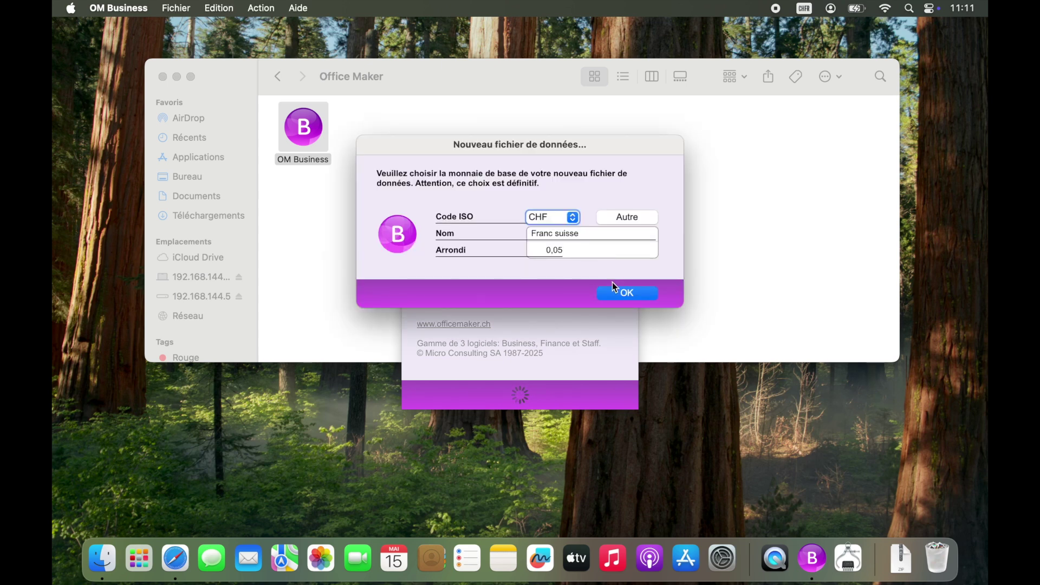
click(618, 295)
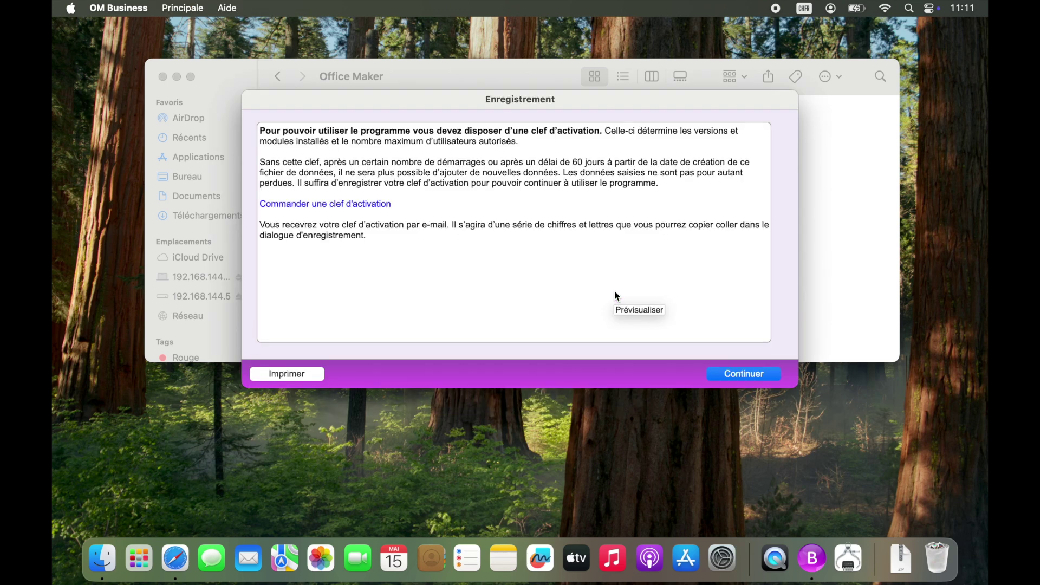
click(744, 373)
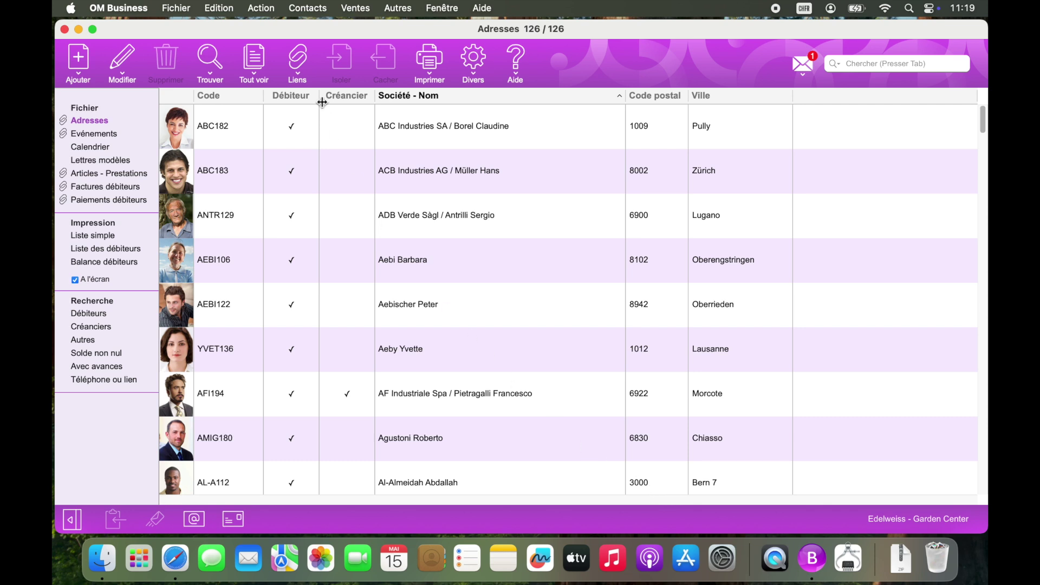
click(271, 14)
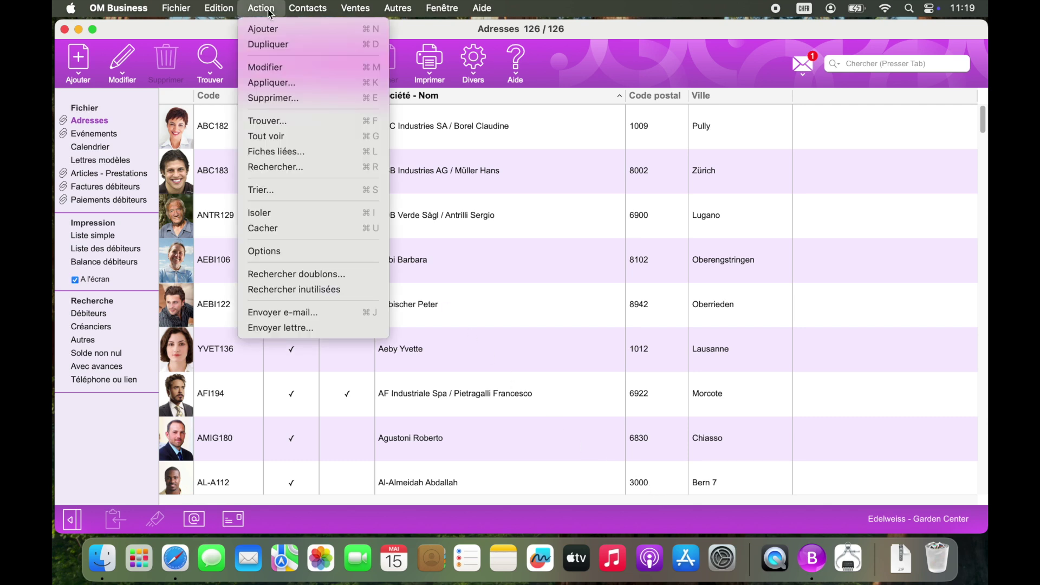
click(270, 13)
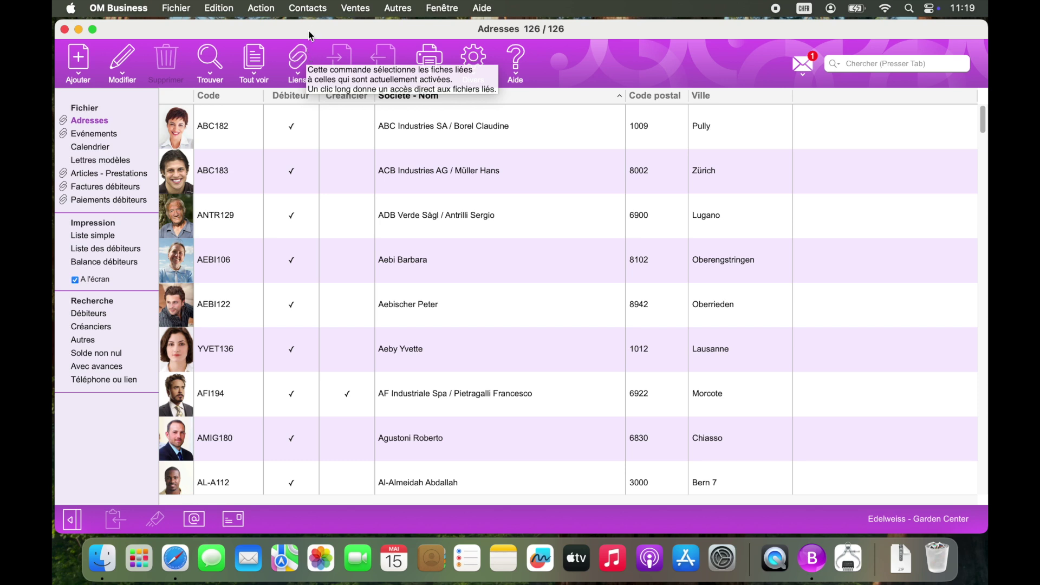
click(312, 10)
mouse_move(350, 11)
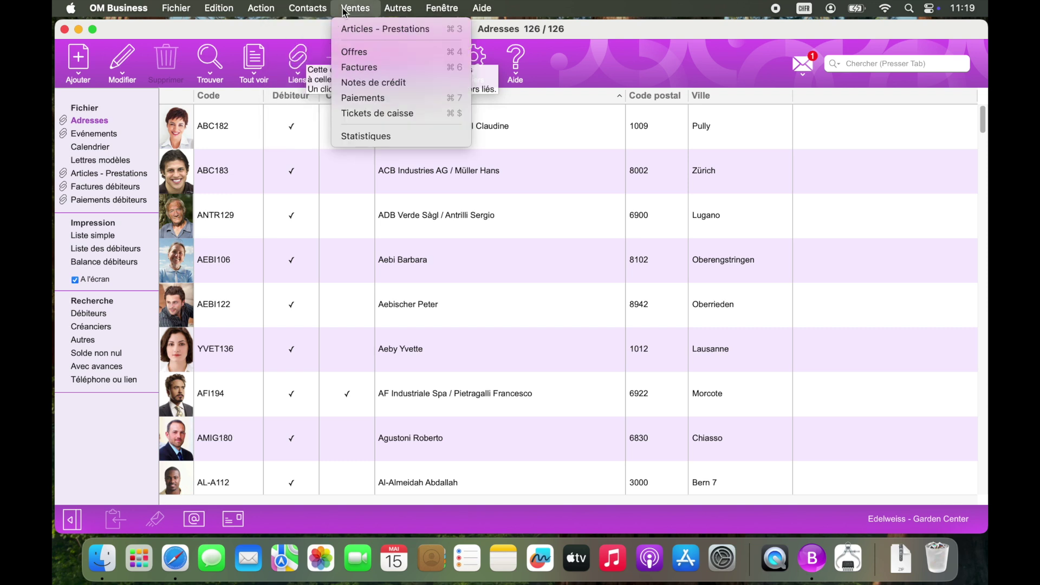
mouse_move(396, 10)
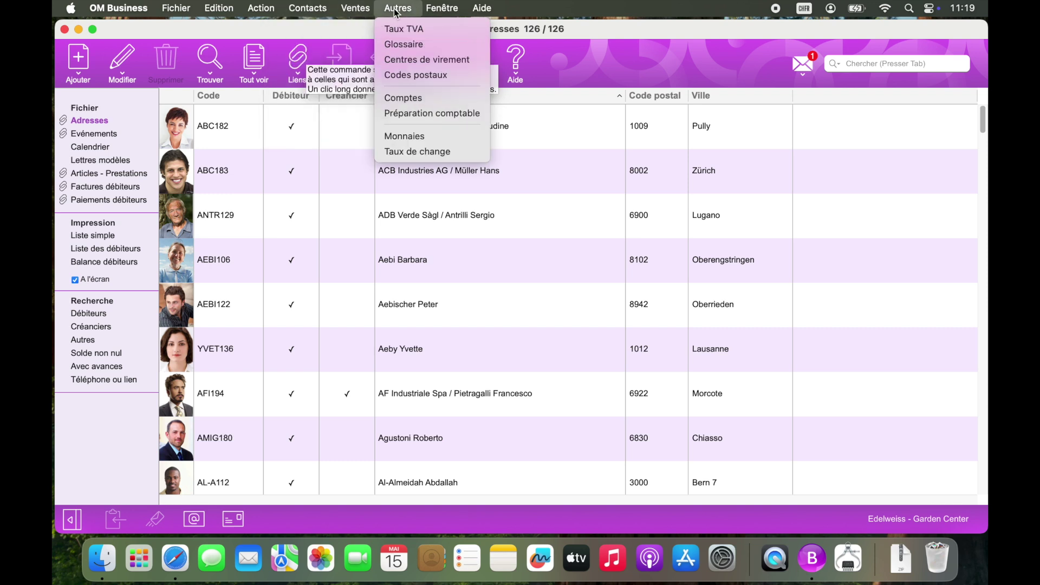
mouse_move(308, 9)
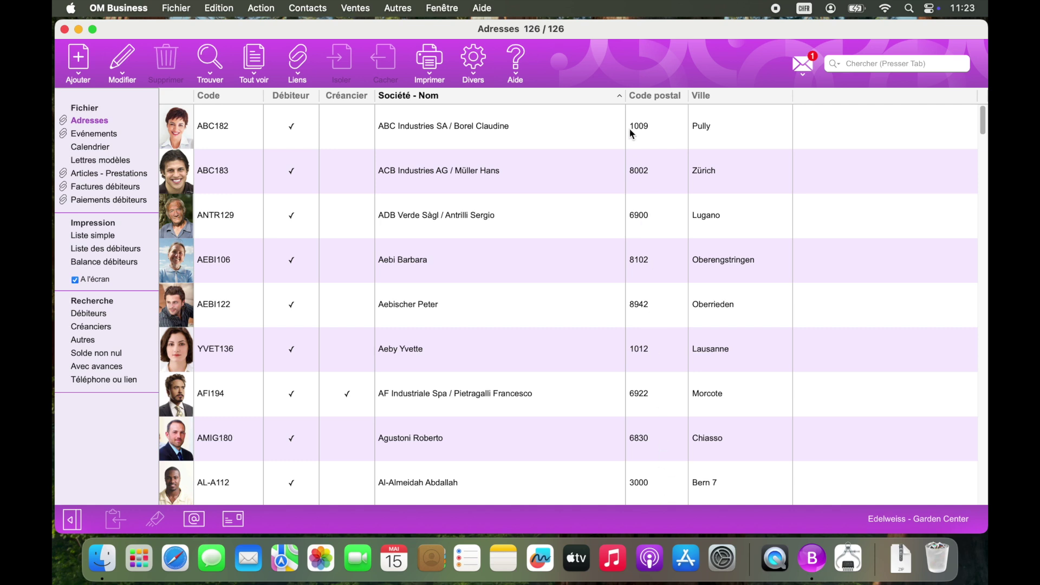
Narrow the Société - Nom column of the address list, and add a widened E-mail column after Ville
drag(625, 94, 656, 99)
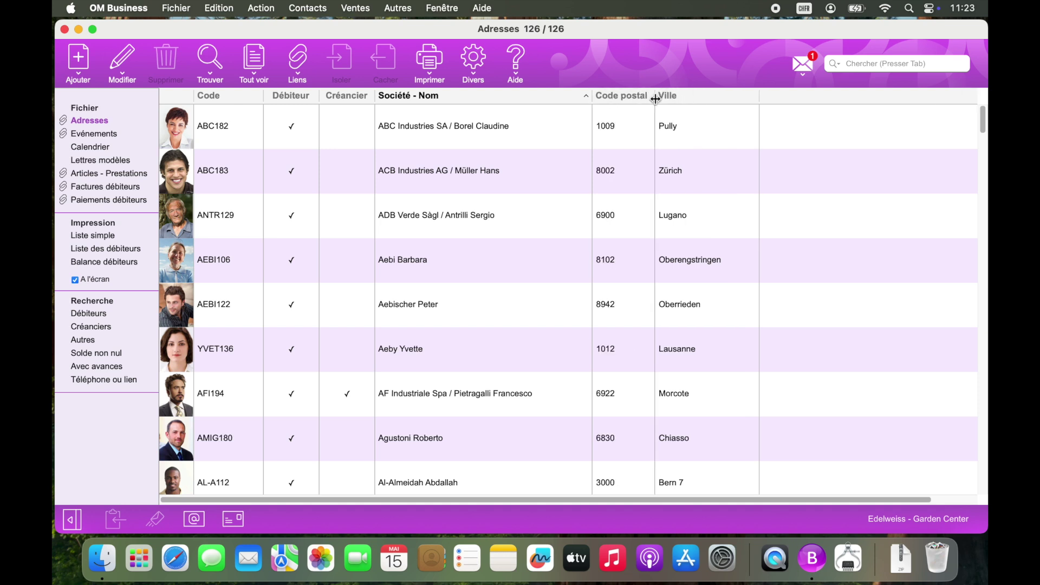
right_click(792, 96)
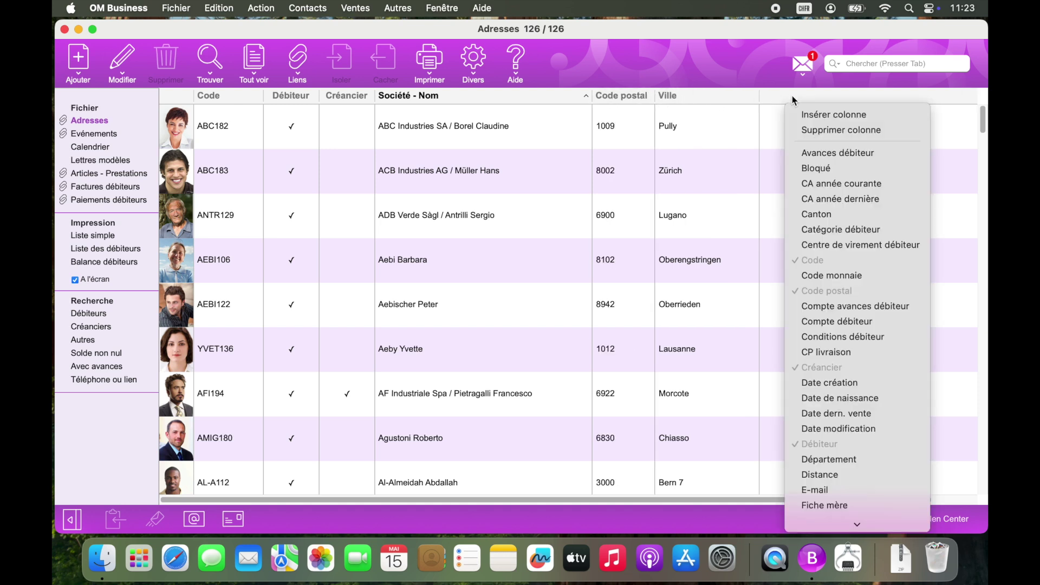
click(808, 491)
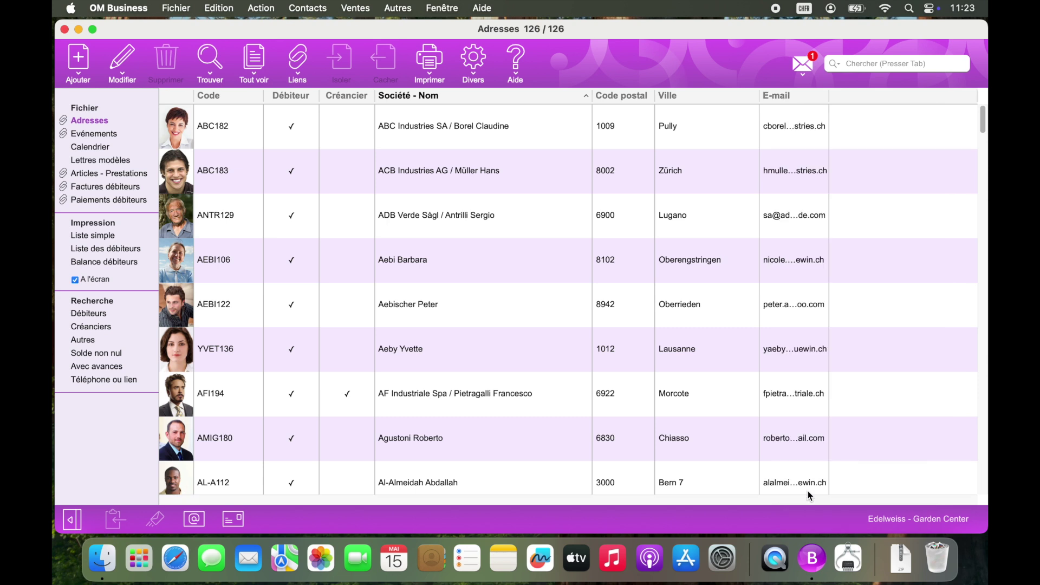
drag(829, 97, 891, 98)
Delete the E-mail column from the address list
right_click(833, 102)
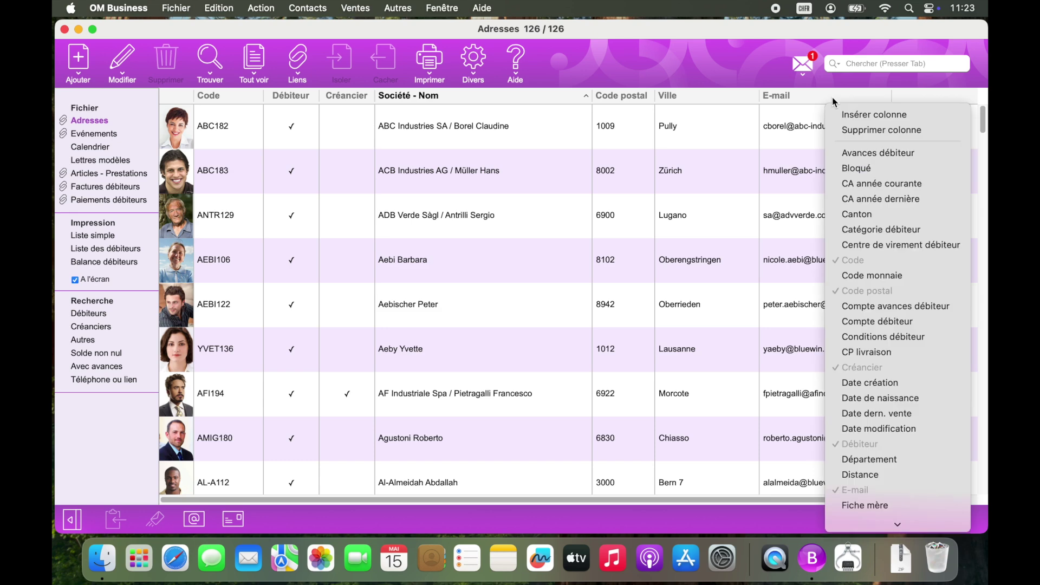
click(837, 128)
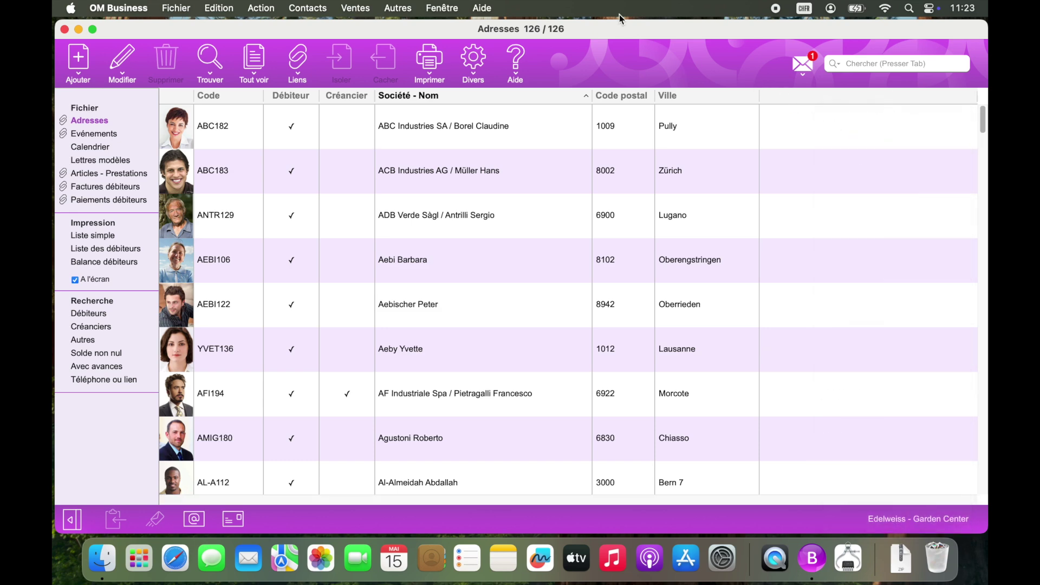
Open the address options and view the French address formats for the types Société avec contact and Privé
click(478, 62)
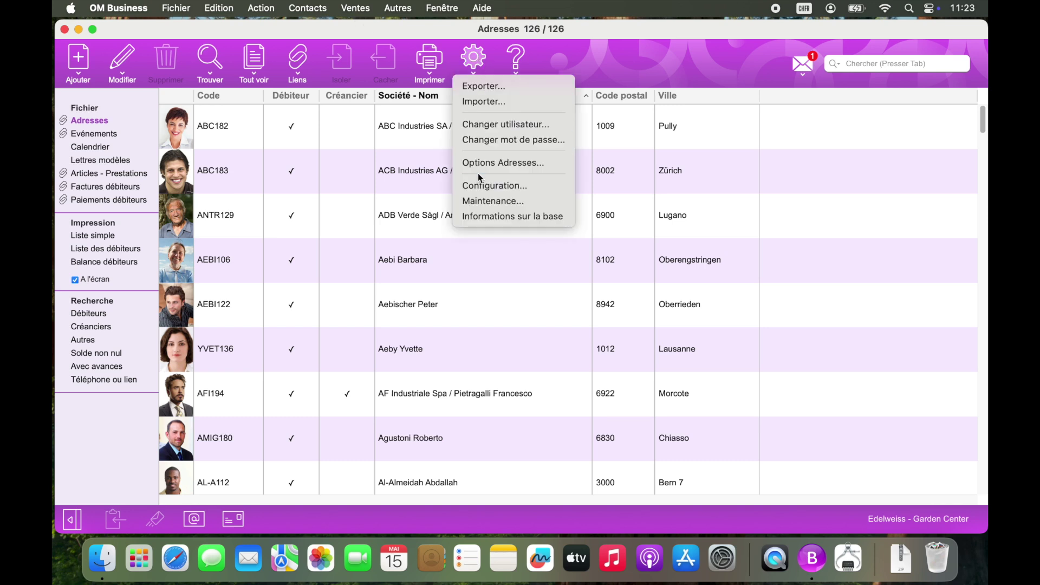
click(535, 164)
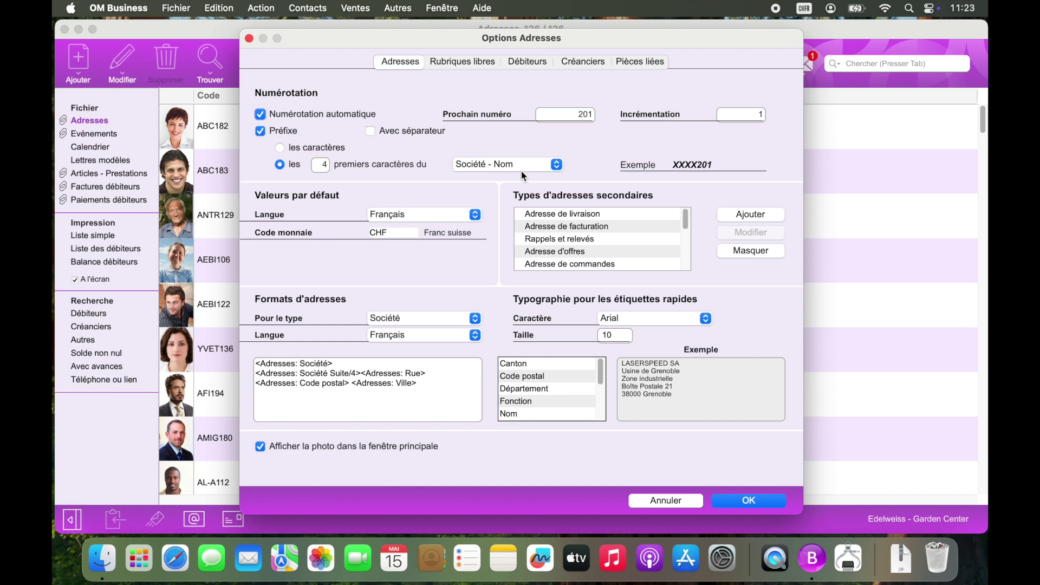
click(409, 320)
click(407, 333)
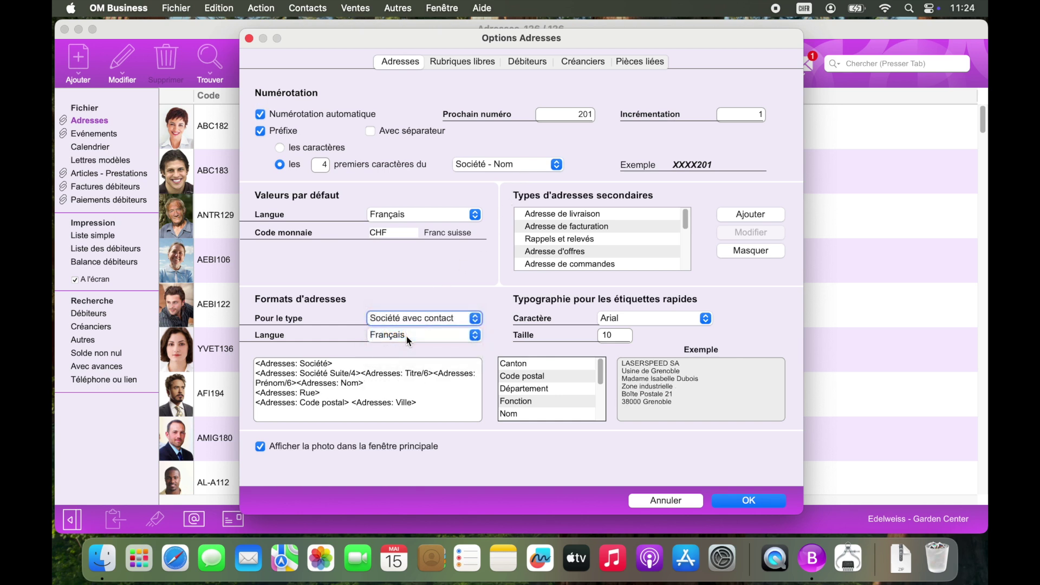
click(422, 320)
click(415, 333)
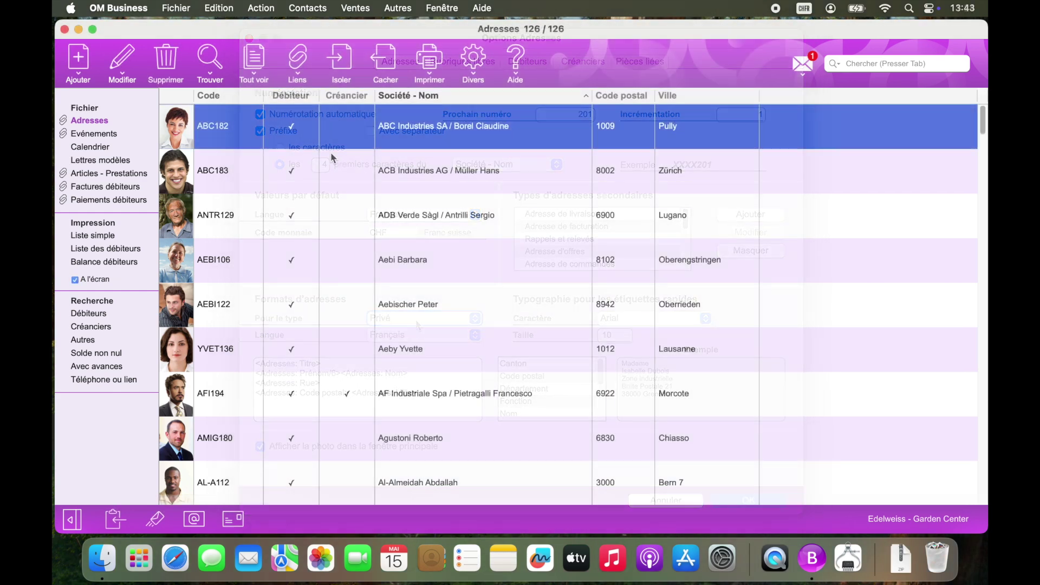
Open the ABC Industries SA address record and switch it to modification mode
double_click(236, 125)
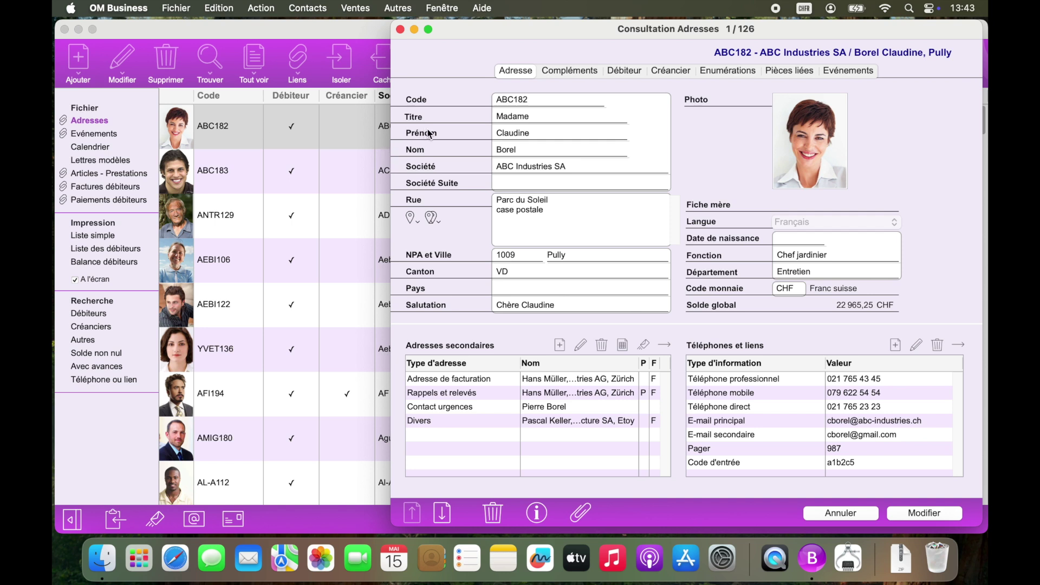
click(909, 514)
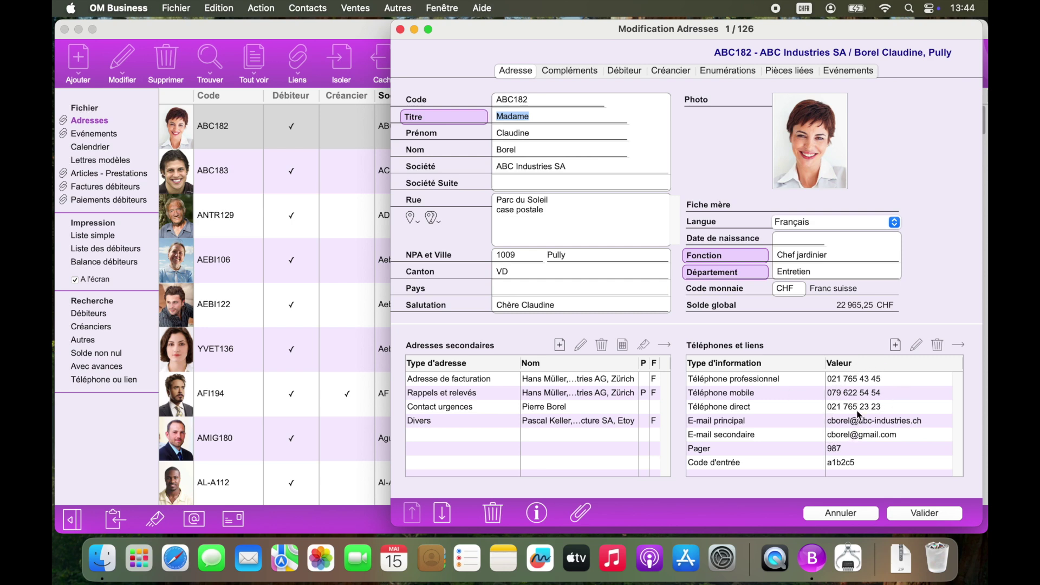
View the ABC Industries SA record's supplementary fields, debtor data and creditor data
click(571, 71)
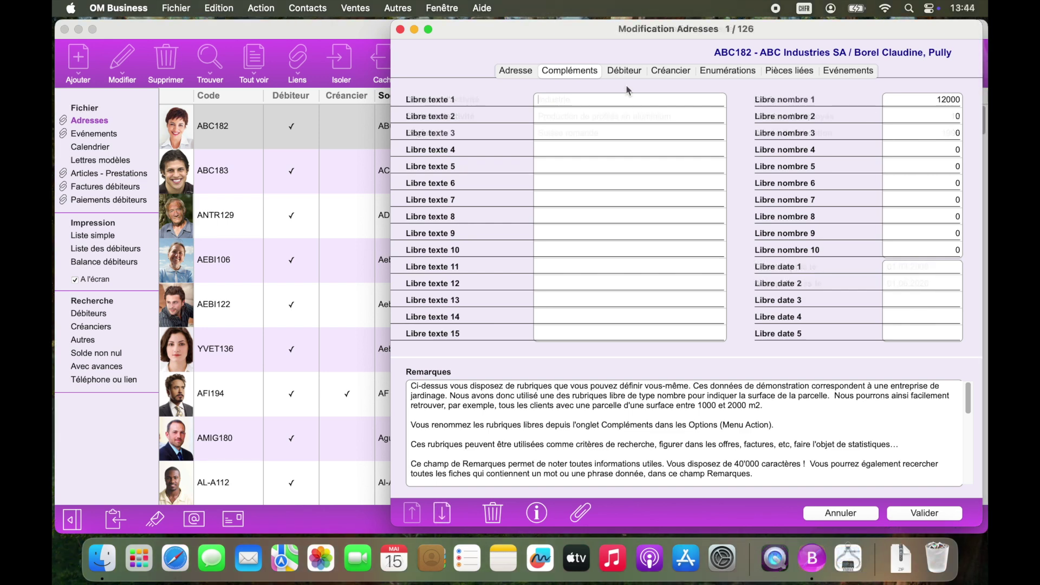
click(638, 73)
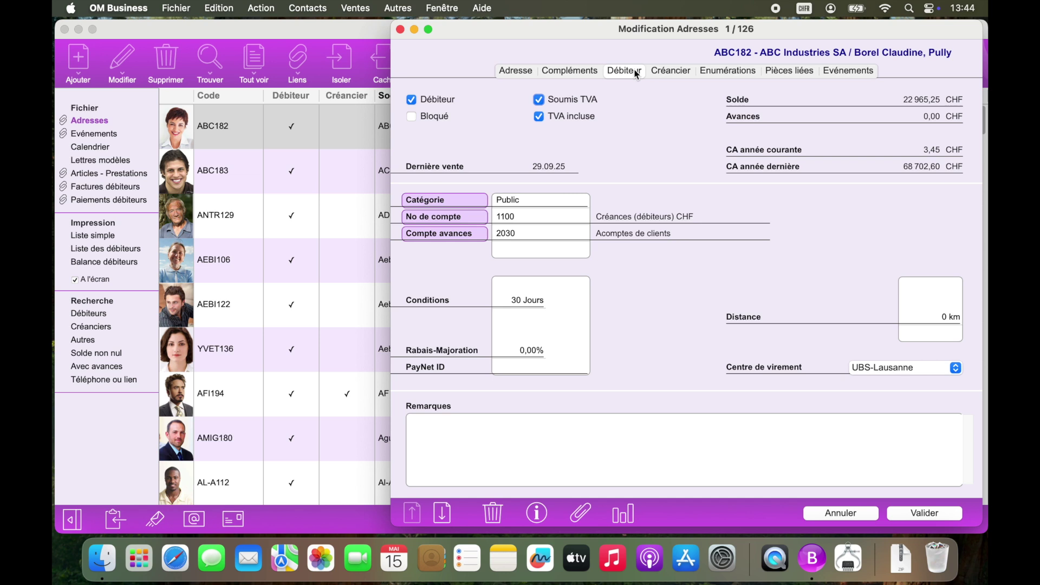
click(672, 73)
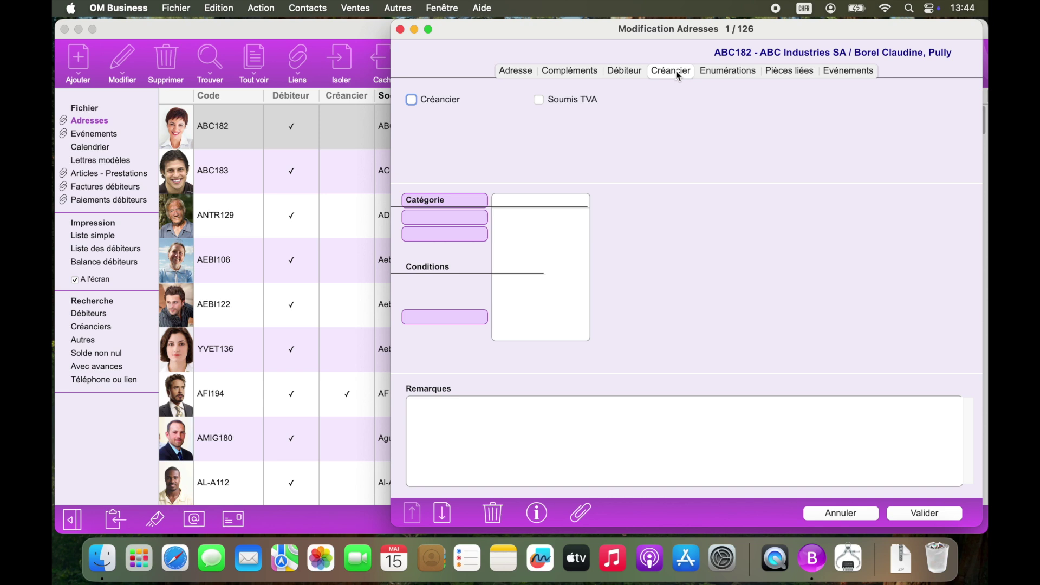
Show all enumerations of the ABC Industries SA record and mark Entretien parc and Paysage under Services souhaités
click(723, 75)
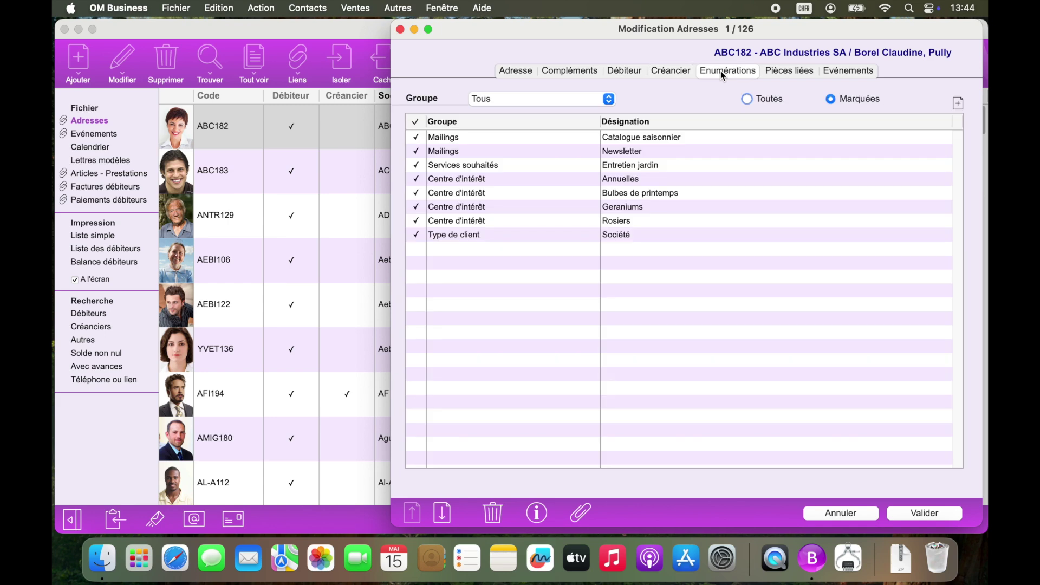
click(748, 99)
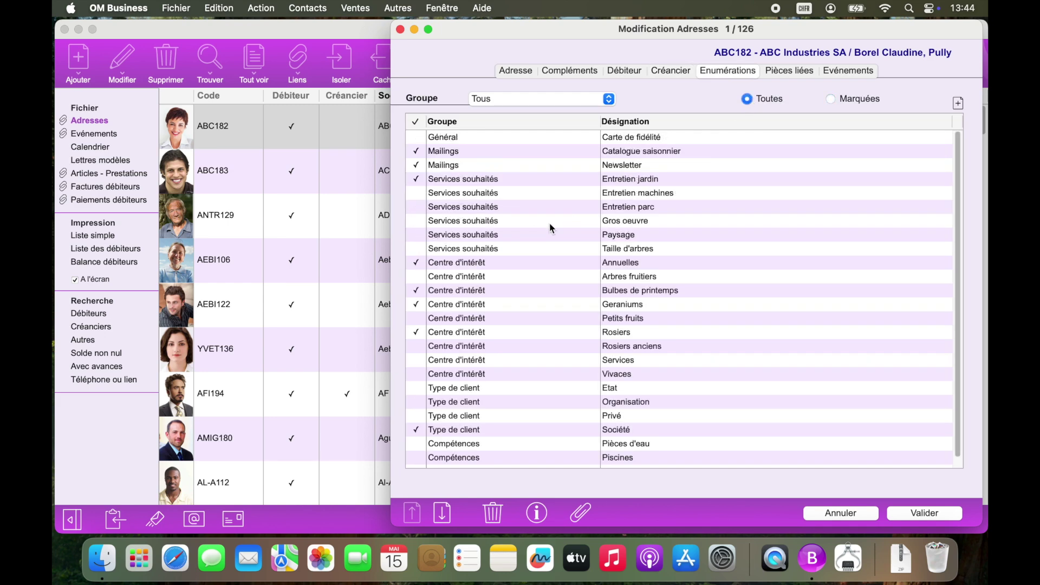
click(486, 209)
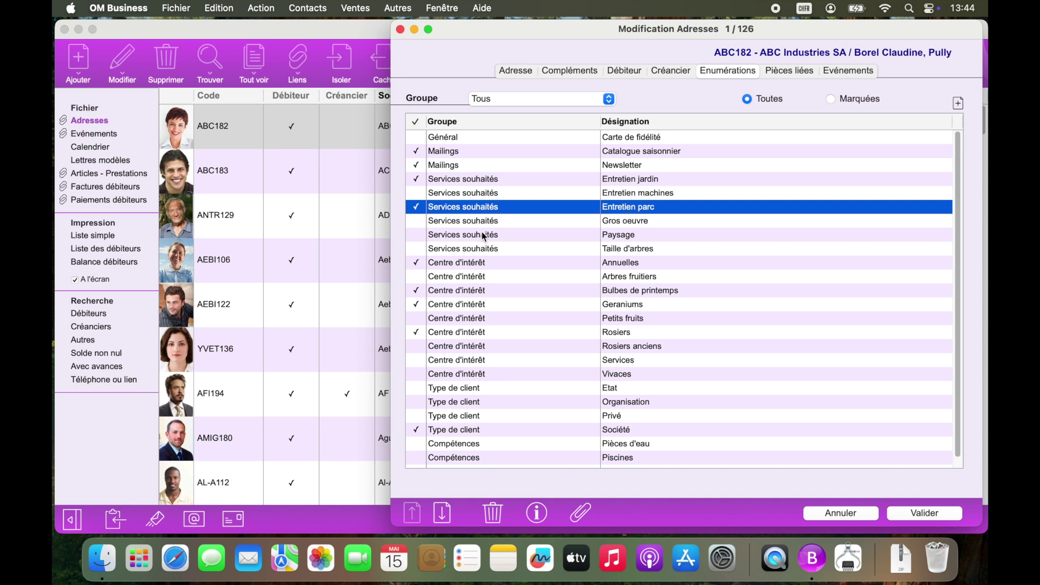
click(478, 238)
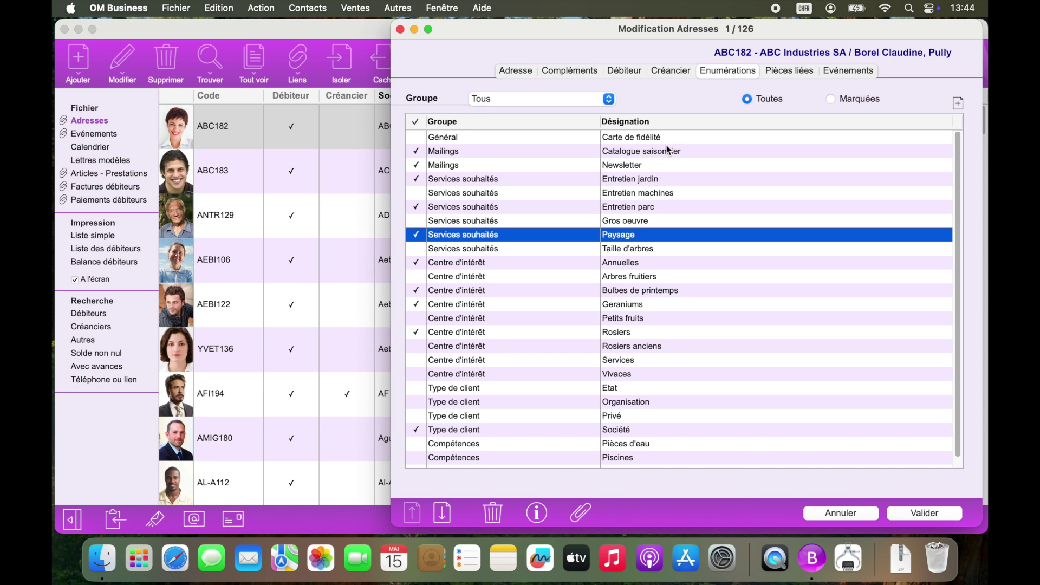
View the documents linked to the ABC Industries SA record and its events
click(782, 71)
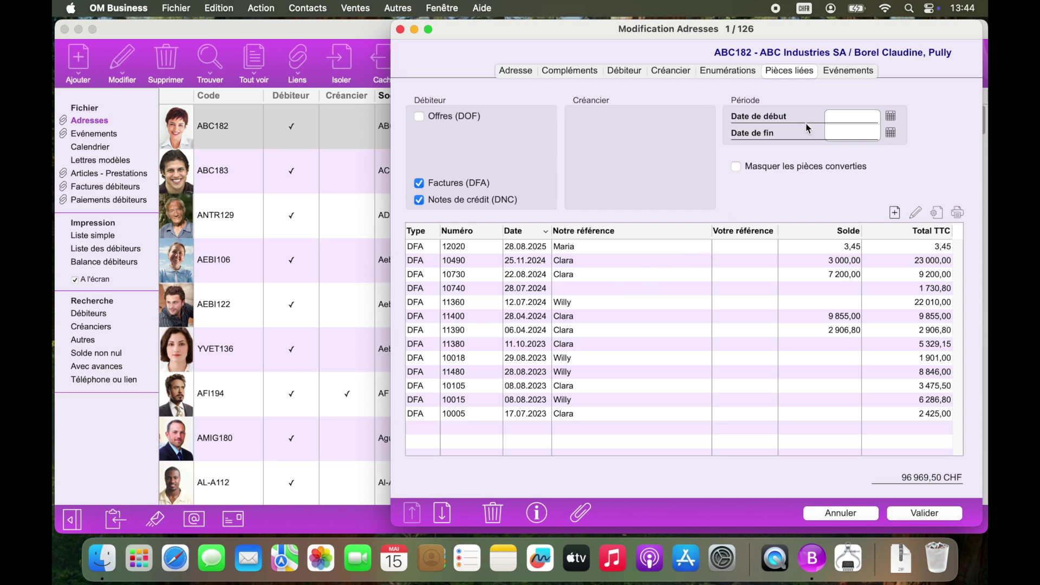
click(843, 71)
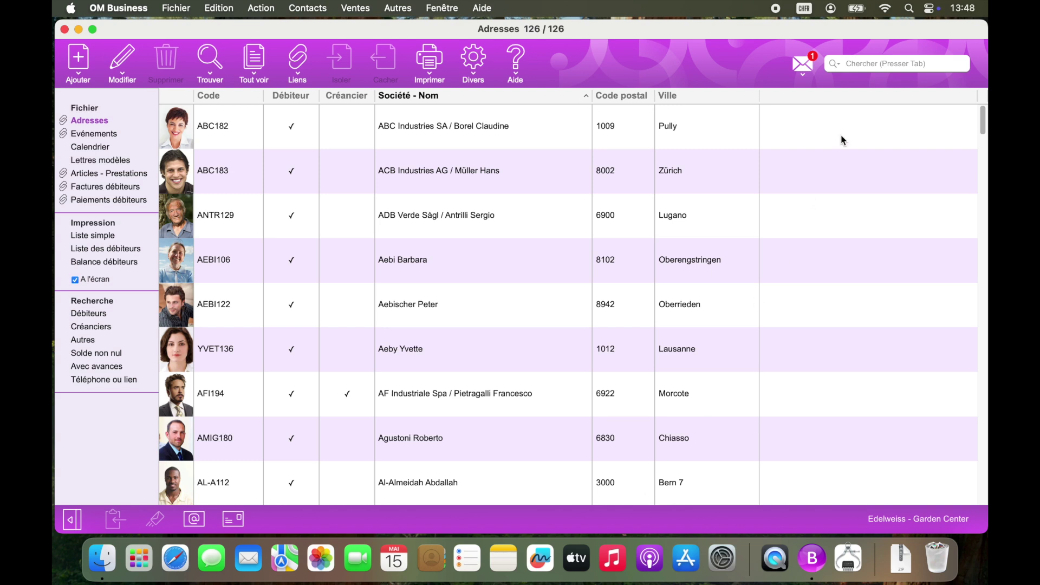
Search the address list for "lausanne" and clear the search again
click(874, 66)
text(lausanne)
key(Return)
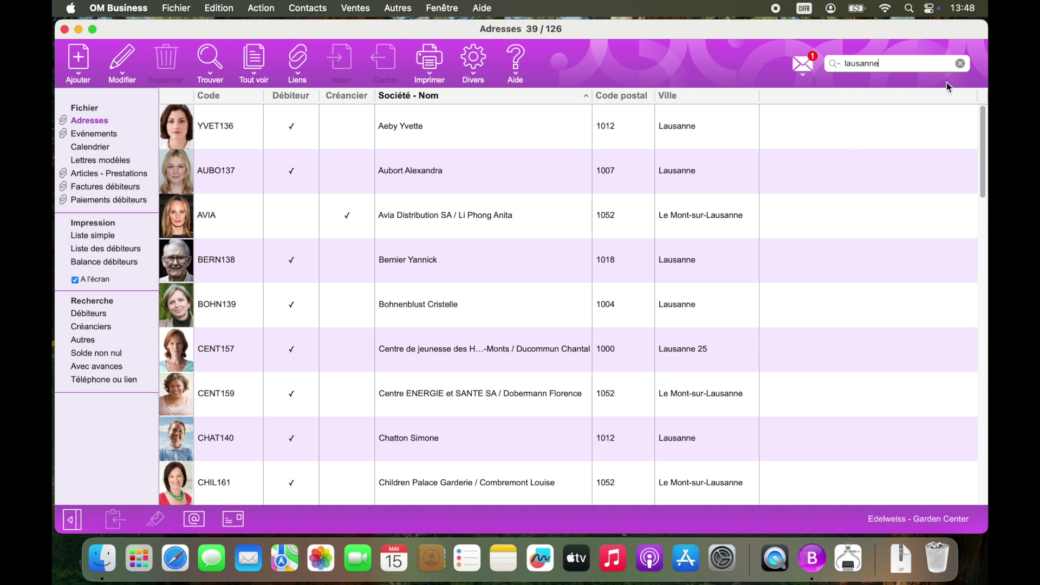
click(962, 63)
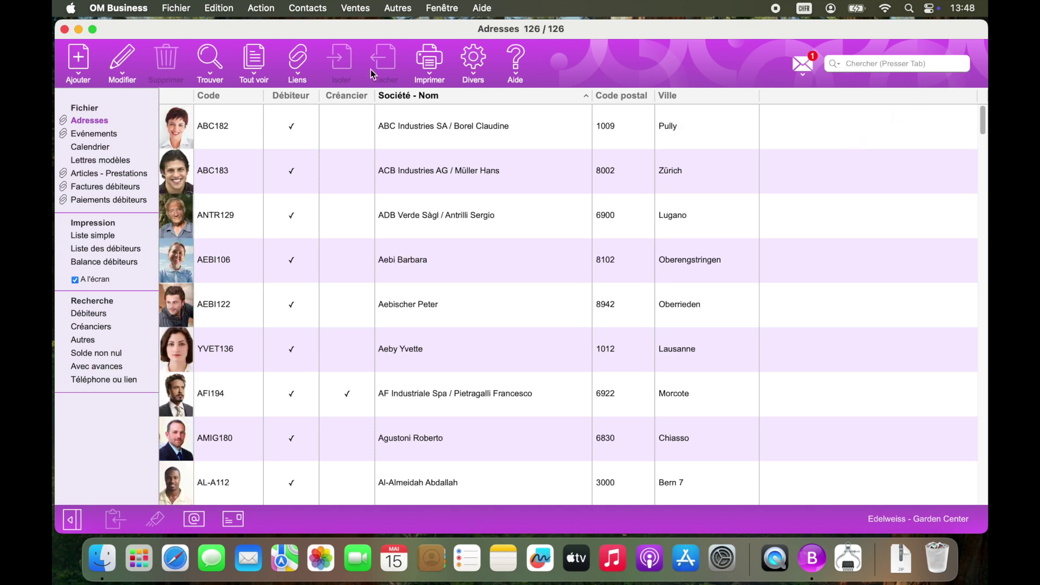
Find the addresses whose Ville is "pully", limiting the search to Débiteurs by excluding Créanciers and Autres
click(209, 69)
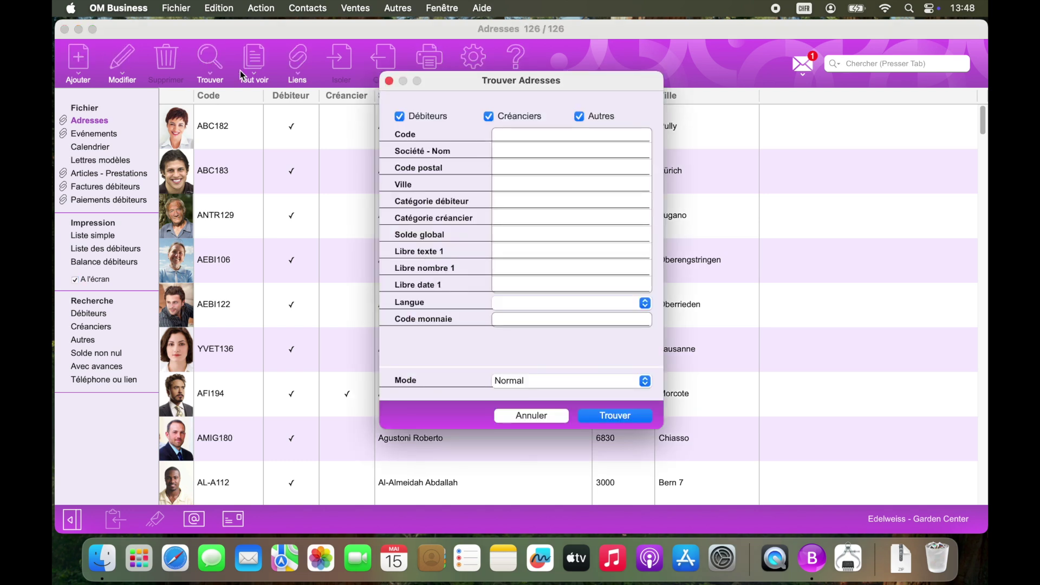
click(510, 118)
click(580, 116)
click(514, 188)
text(pully)
click(592, 413)
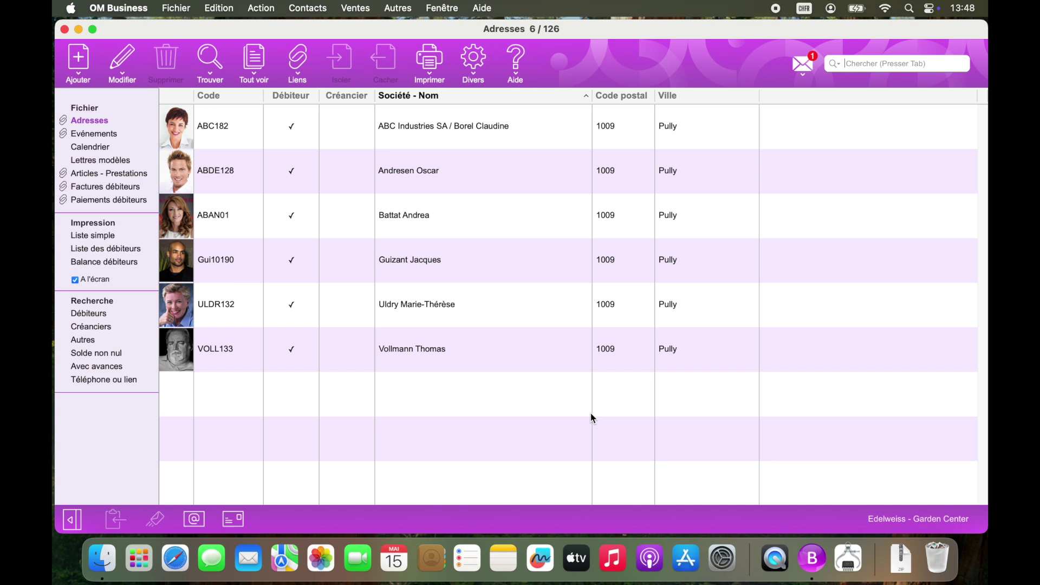
Select the ABC Industries SA address and show its linked events
click(456, 133)
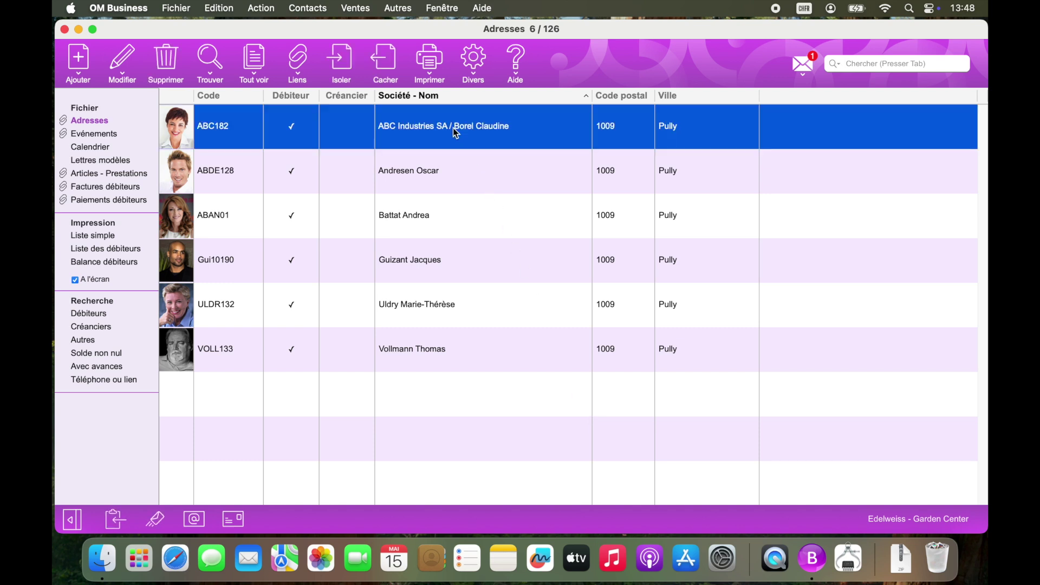
click(61, 133)
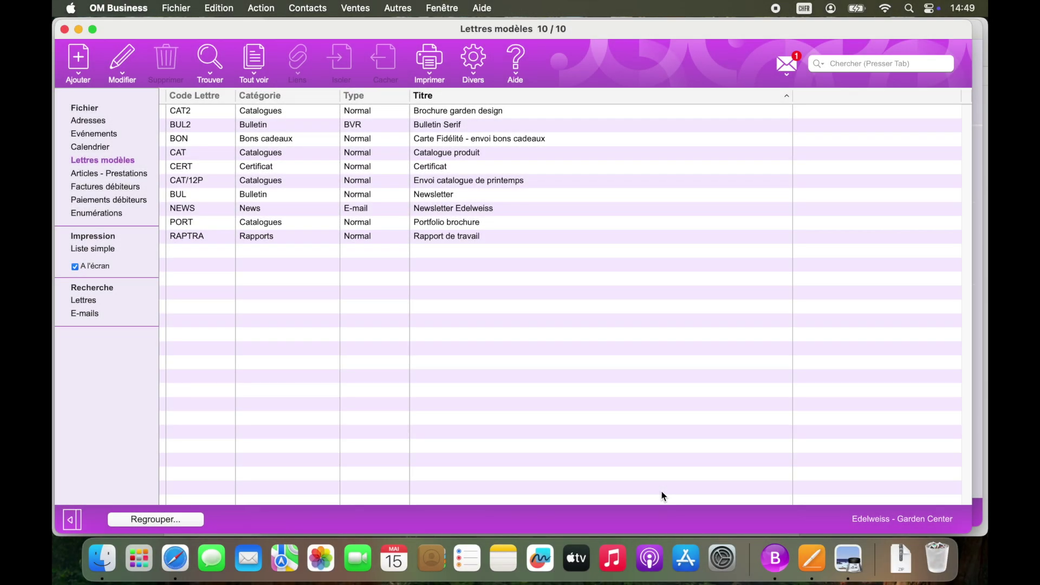
Open the letter template Envoi catalogue de printemps to examine its layout, and switch to Aperçu
click(508, 181)
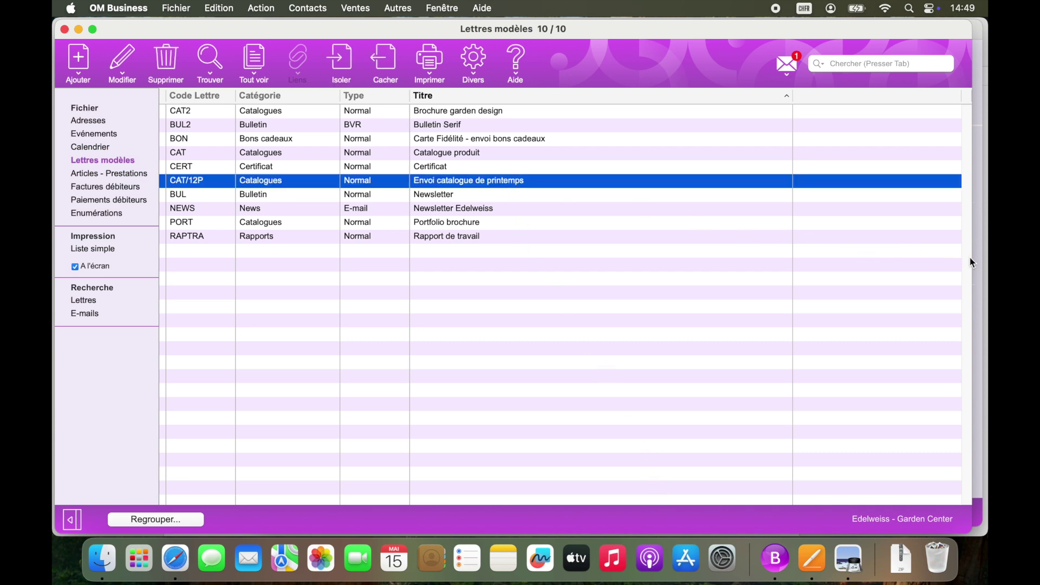
key(Return)
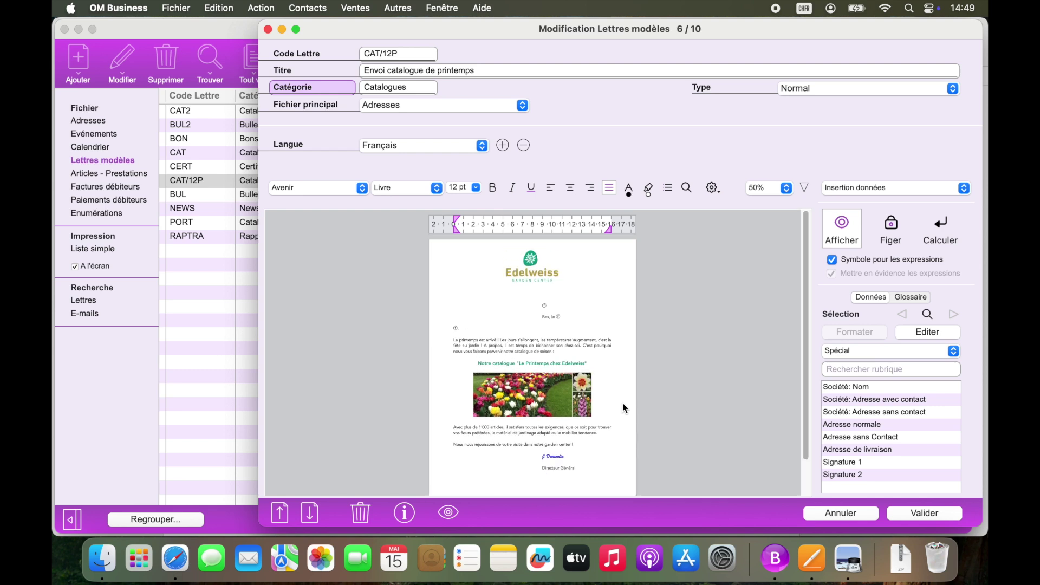
click(847, 558)
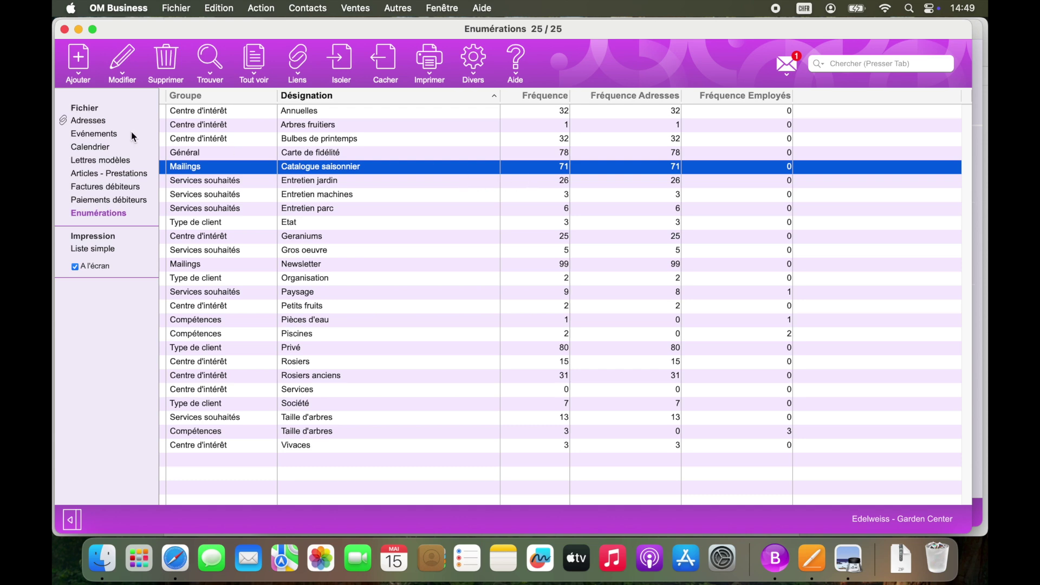
Start a letter to all addresses linked to the Catalogue saisonnier enumeration, using the Envoi catalogue de printemps template
click(65, 122)
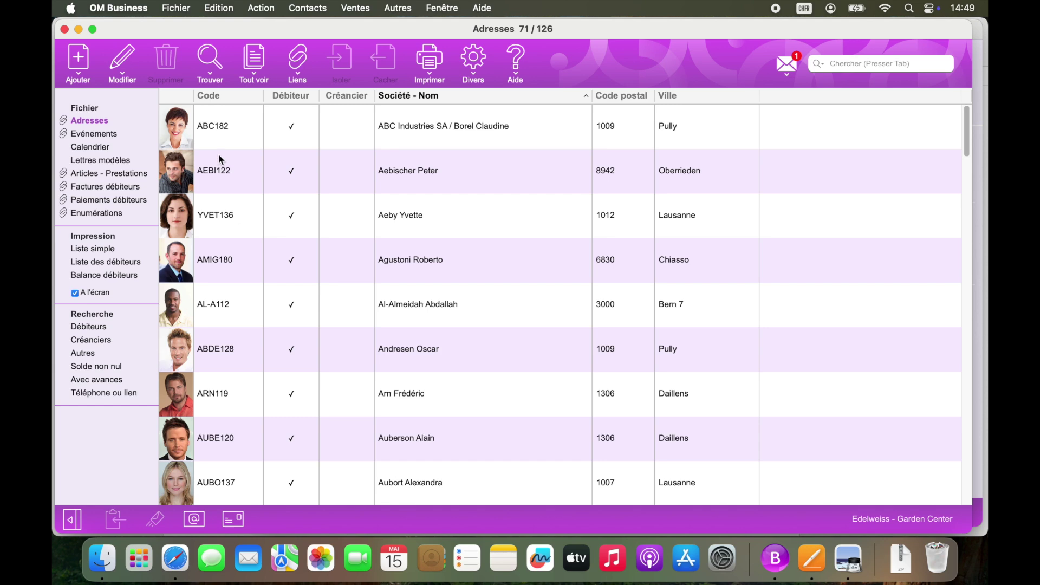
key(super+a)
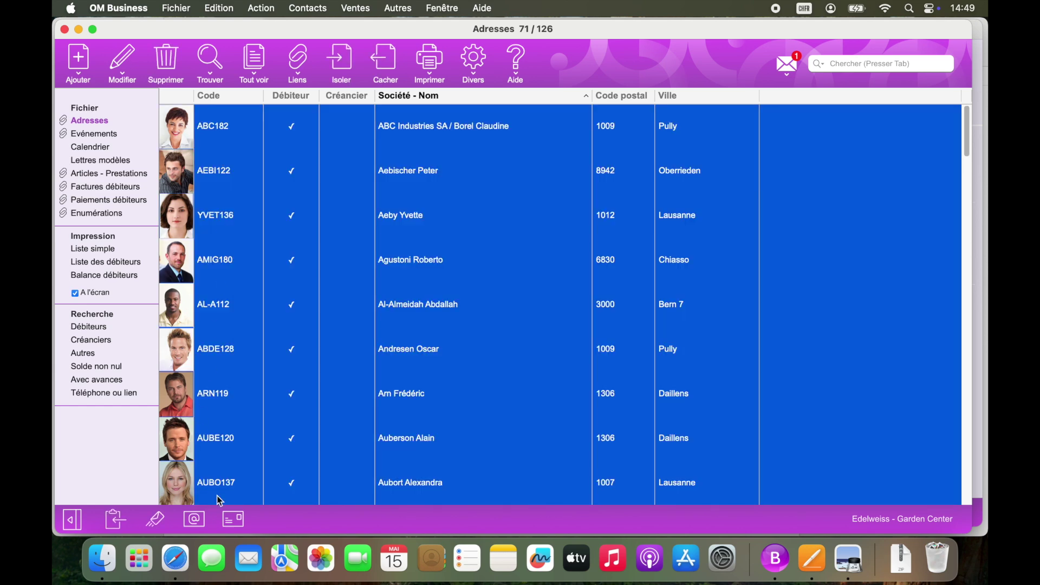
click(234, 520)
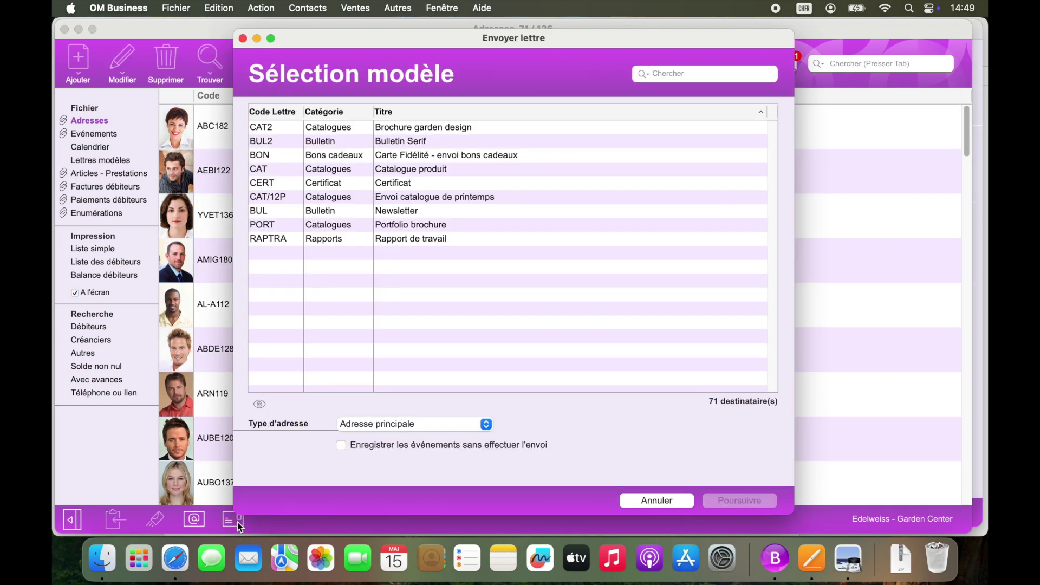
click(430, 197)
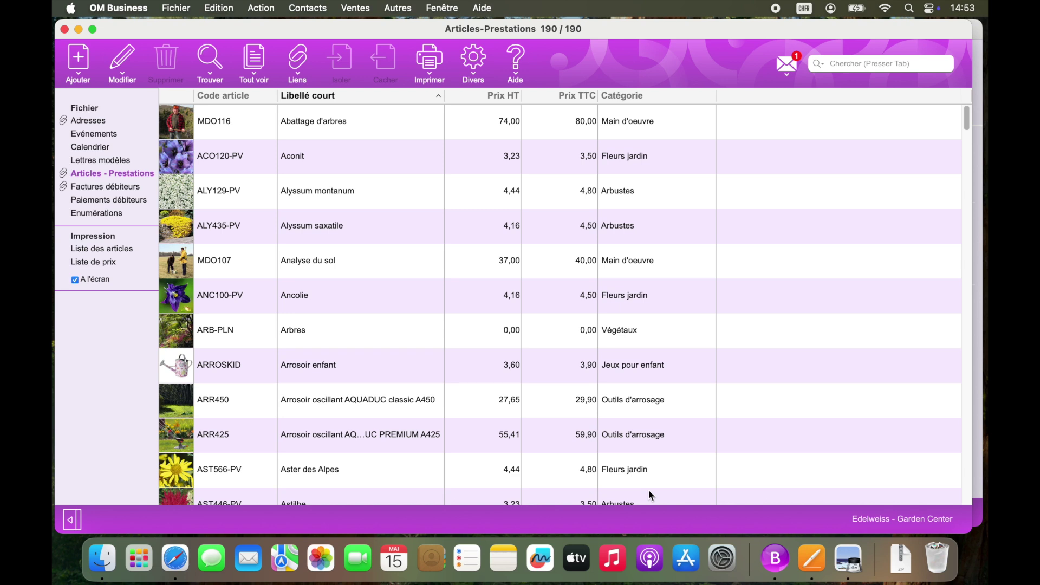
Open the Arrosoir enfant article in modification mode and view its description and supplementary fields
click(509, 368)
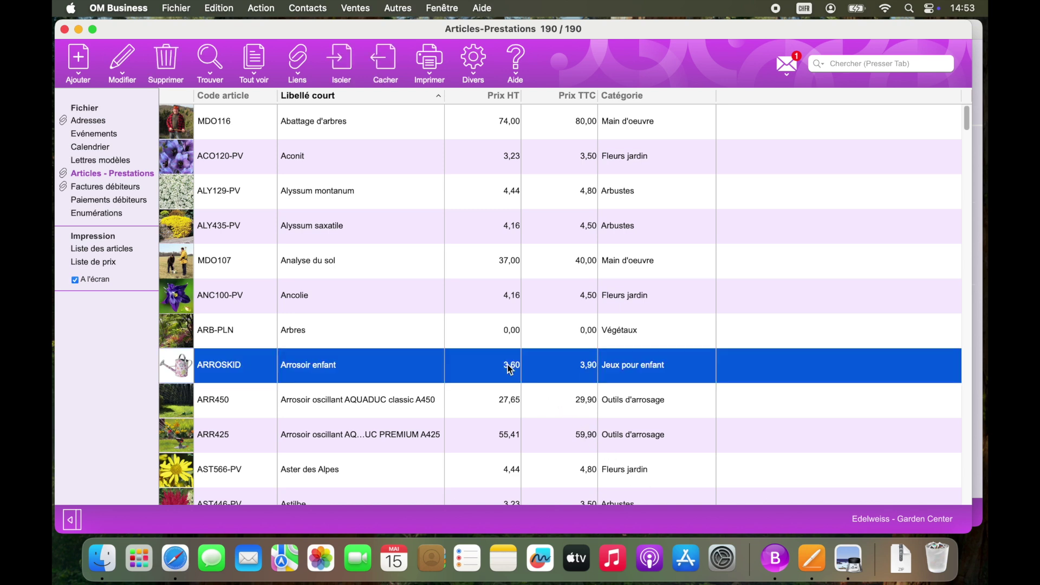
right_click(510, 368)
click(512, 370)
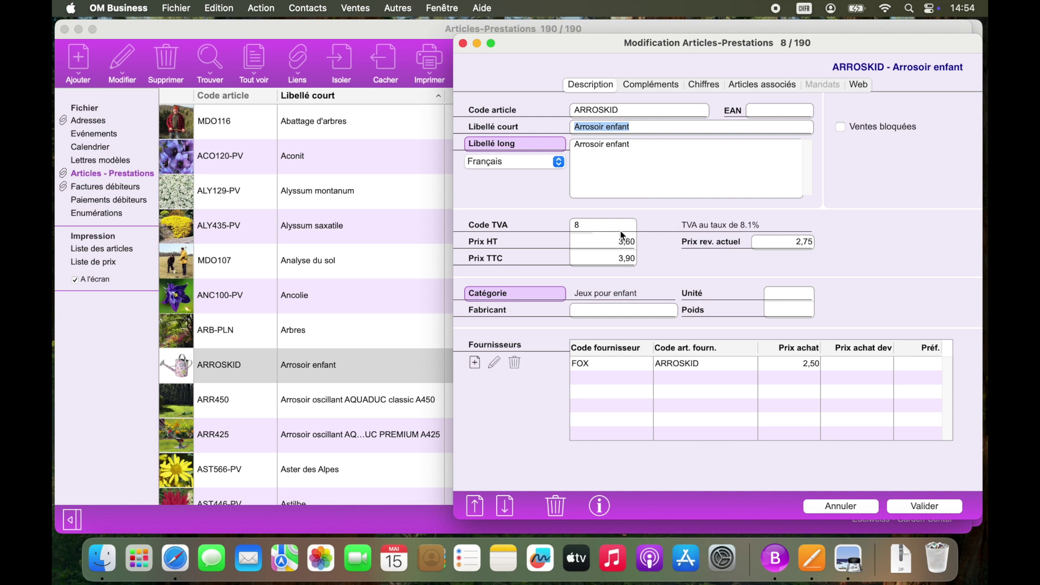
click(665, 87)
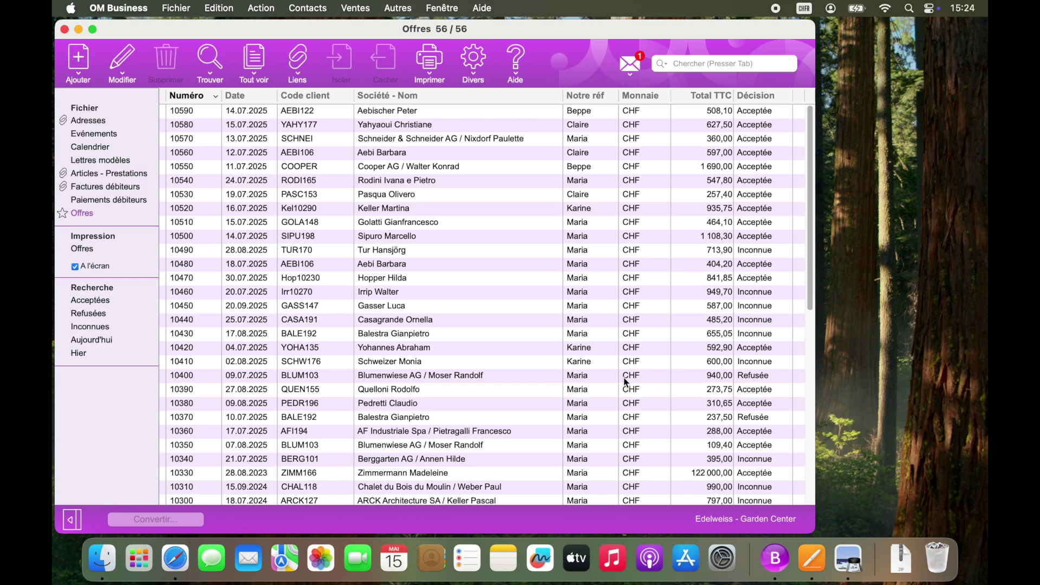
Add a new offer and fill in the customer's code
click(81, 65)
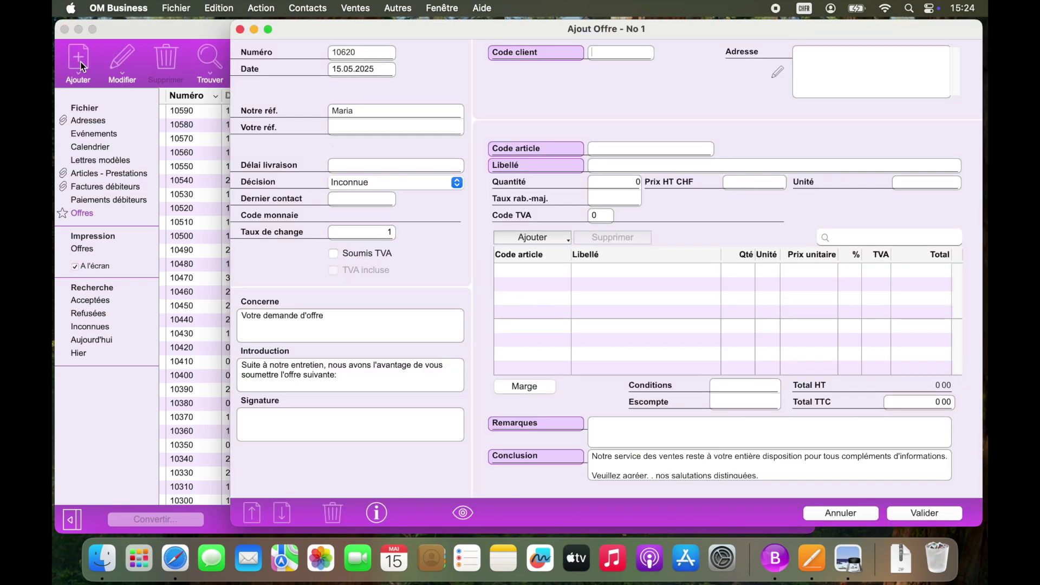
text(abd)
key(Tab)
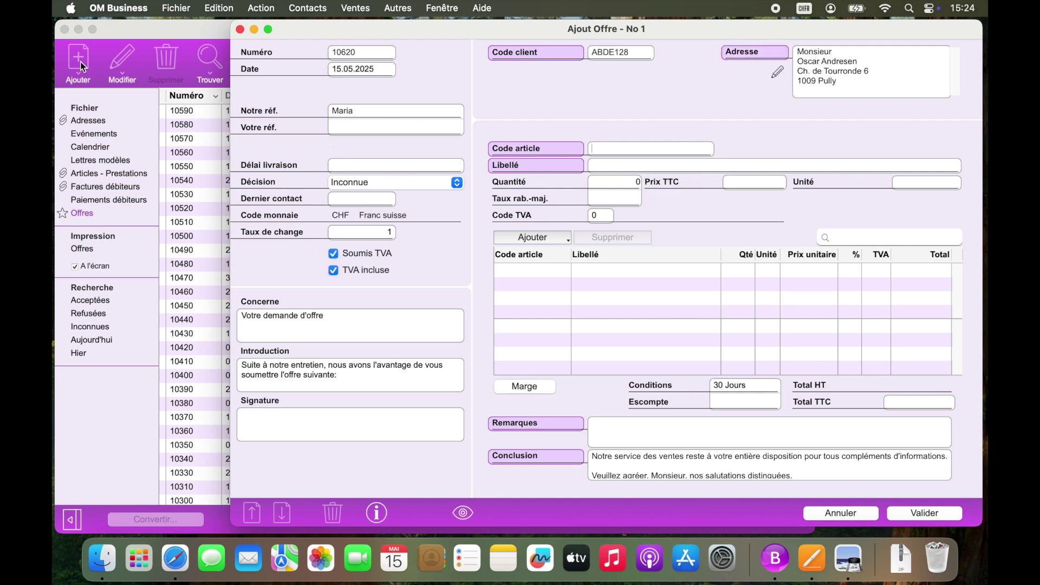
Look up articles with "arr" and add Arrosoir enfant to the offer with quantity 3
text(/arr)
key(Return)
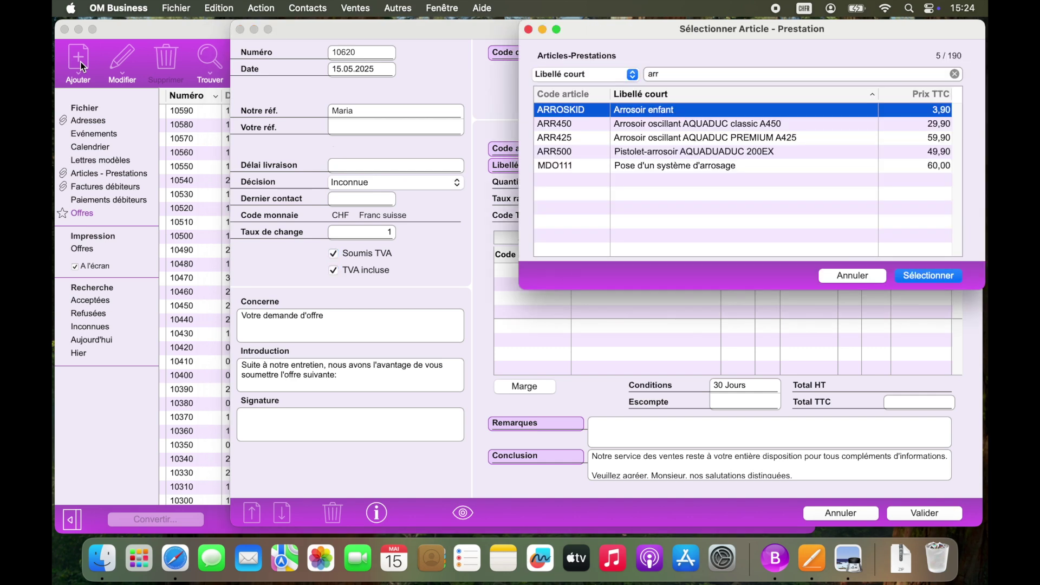
key(Return)
text(3)
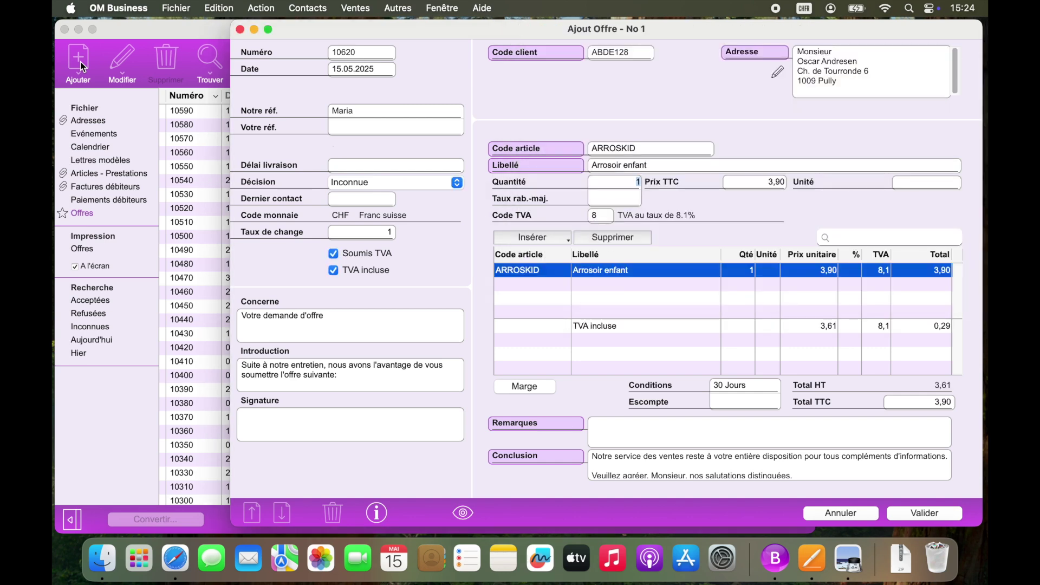
key(Return)
Look up "aub" and add the Aubergine Ophelia article to the offer with quantity 10 and unit price 3
text(aub)
key(Return)
key(Return)
text(10)
key(Return)
text(3)
key(Return)
key(Return)
Look up "ger" and add Géranium Kardinal to the offer with quantity 10 and a TTC price of 7
text(ger)
key(Return)
key(Return)
text(10)
key(Tab)
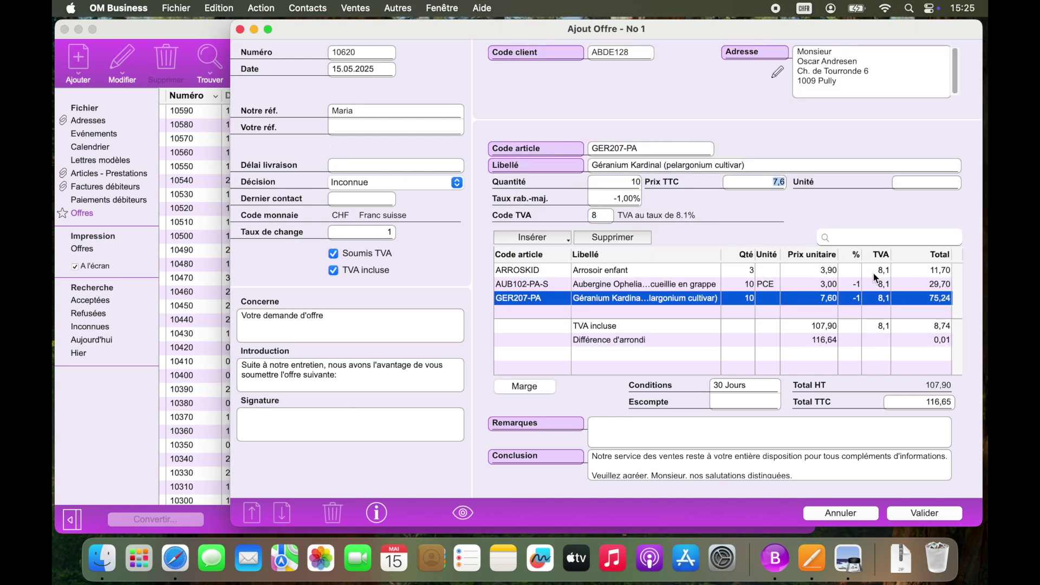
text(7)
key(Tab)
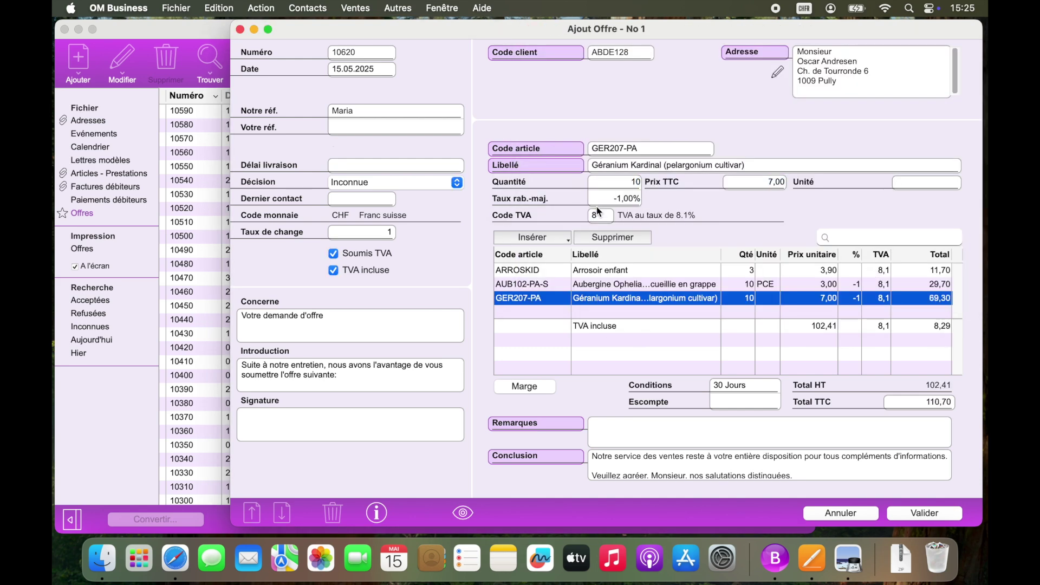
Print the current offer and compare the Offres Bold.pdf layout with the other offer samples in Aperçu
click(188, 6)
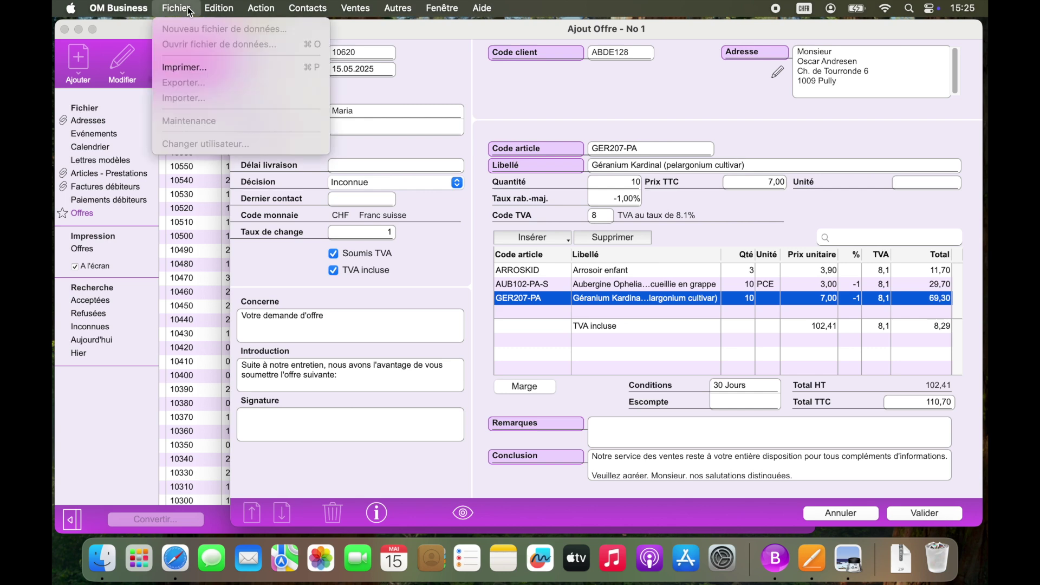
click(190, 65)
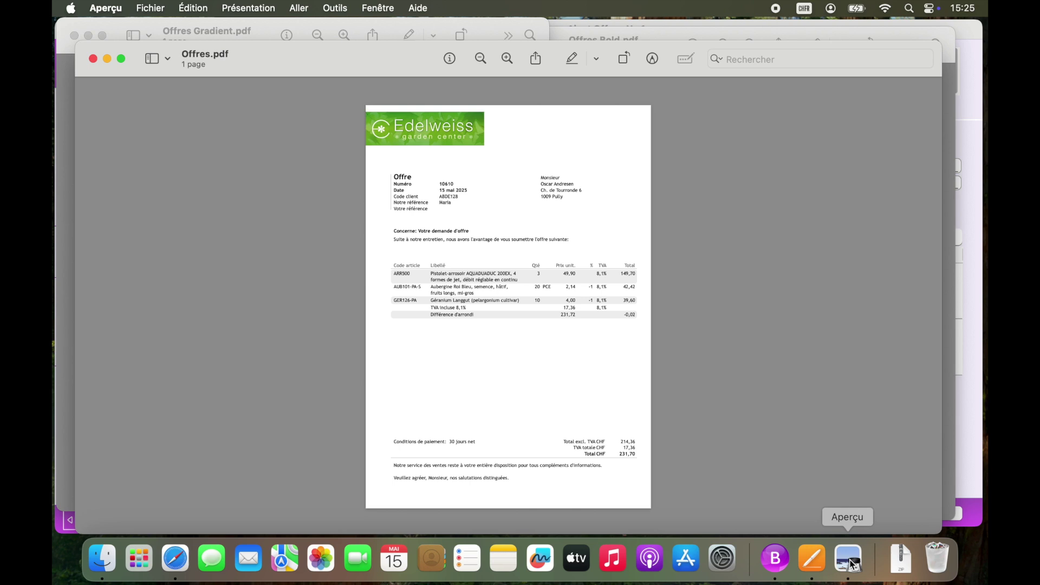
click(655, 37)
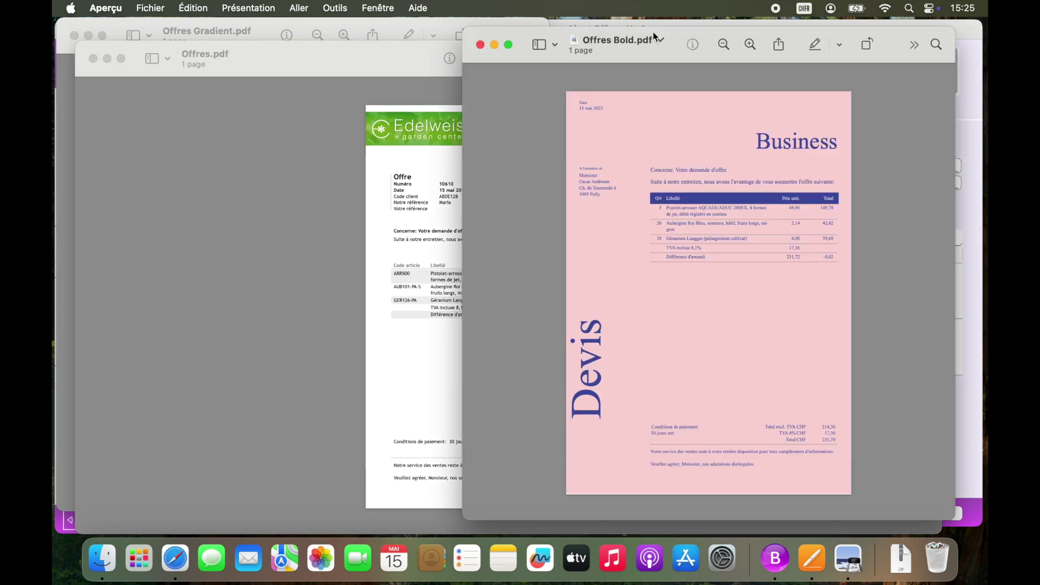
key(super+grave)
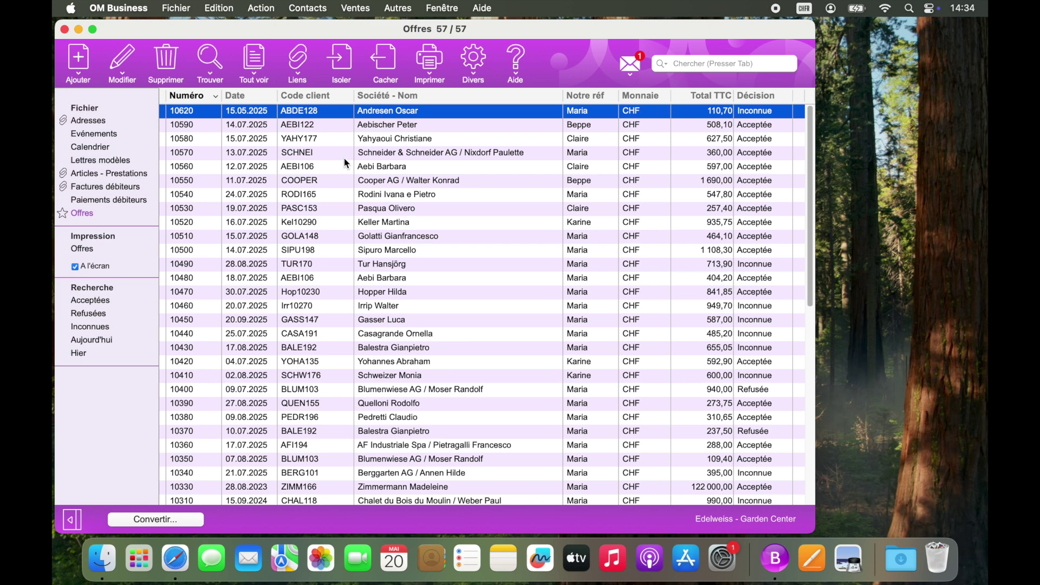
Convert the selected offer into a debtor invoice dated 20.05.2025, keeping the billing address and offer number options, and open the invoice for editing
click(165, 522)
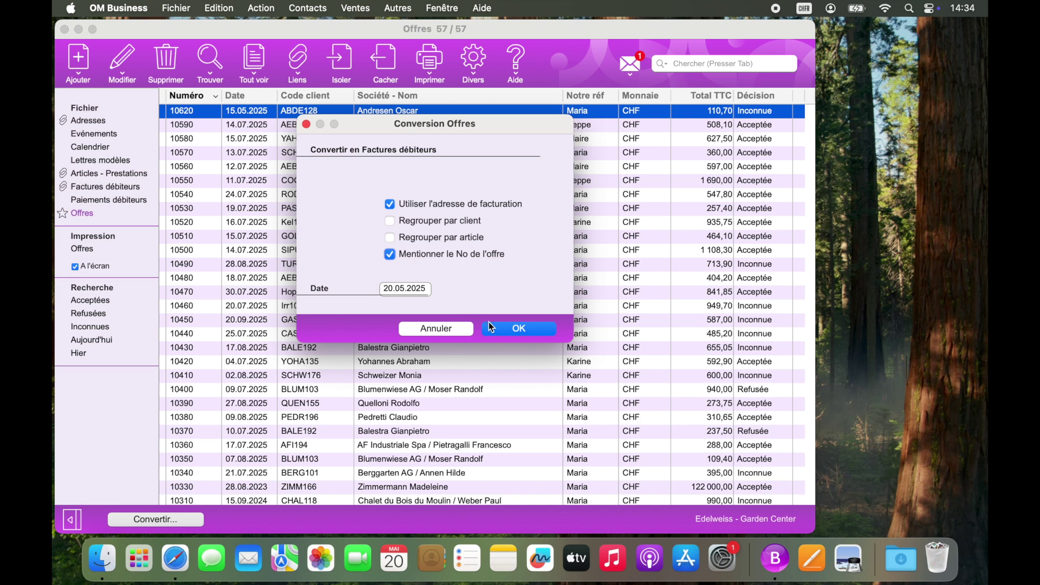
click(500, 331)
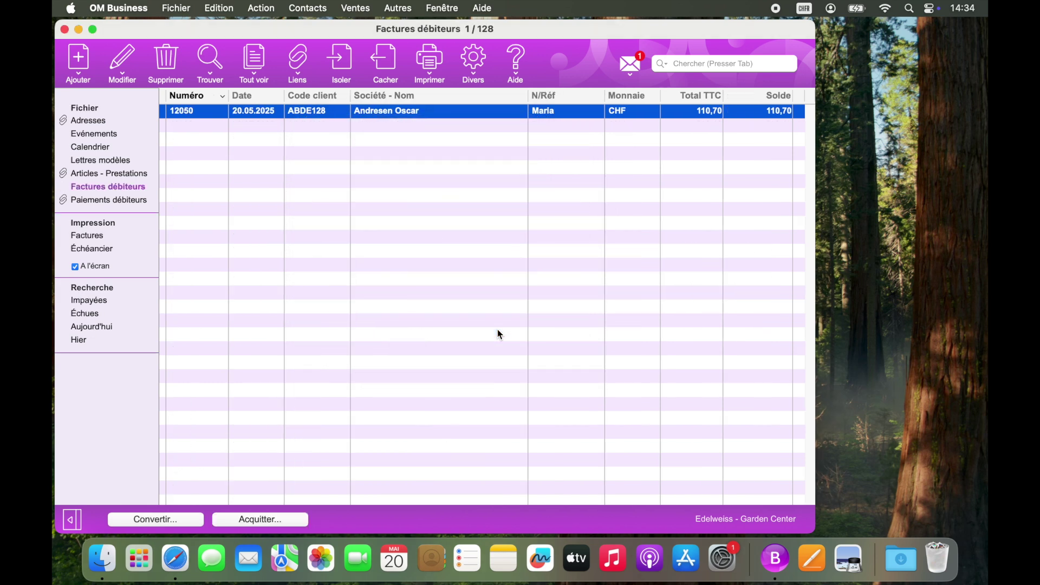
click(124, 59)
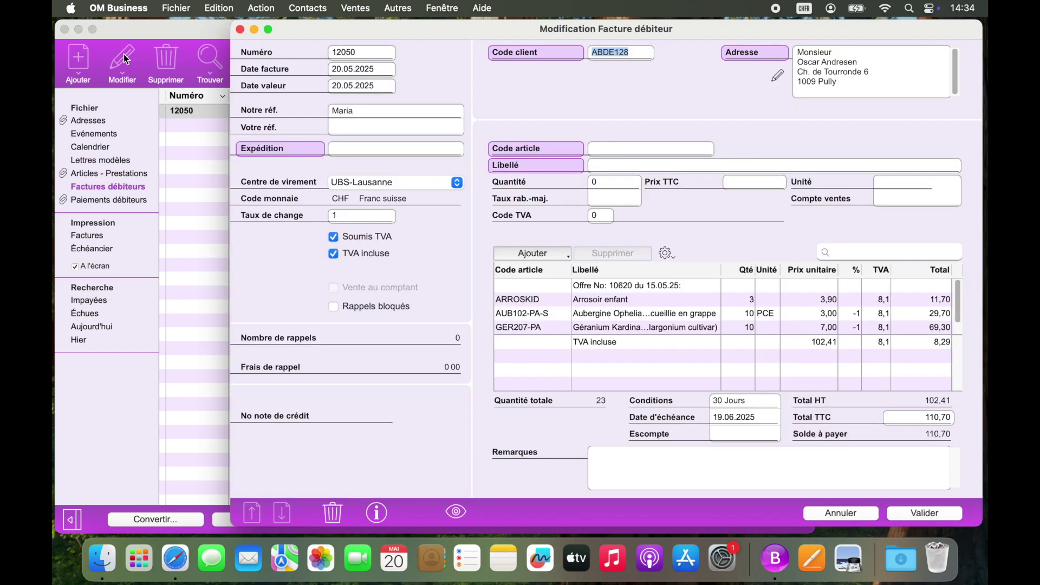
Set the quantity of the Arrosoir enfant line in the invoice to 2
click(606, 302)
click(589, 183)
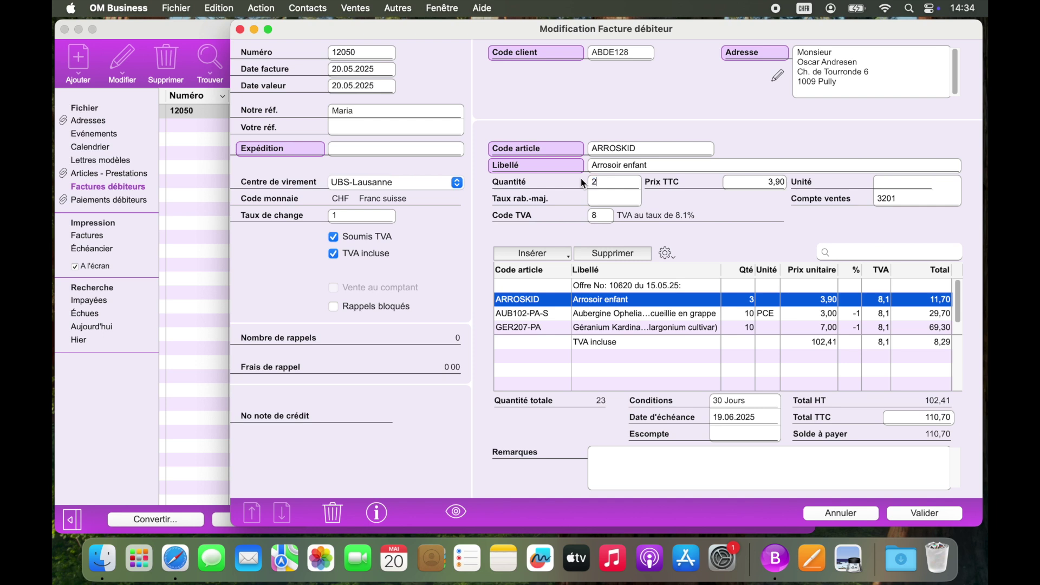
text(2)
key(Tab)
Print the invoice on screen in the Factures format with the background page and payment slips included
click(185, 8)
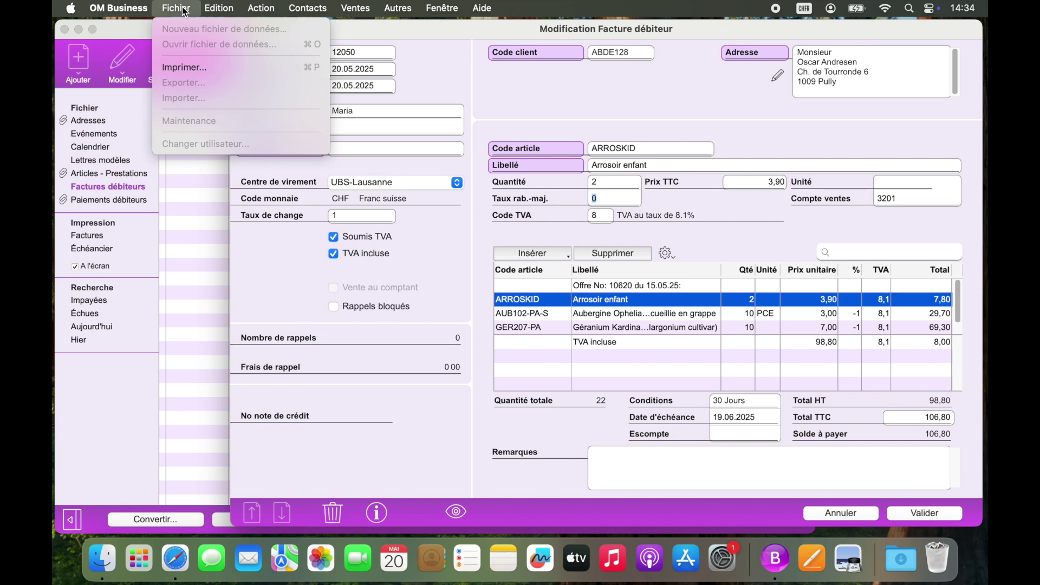
click(191, 66)
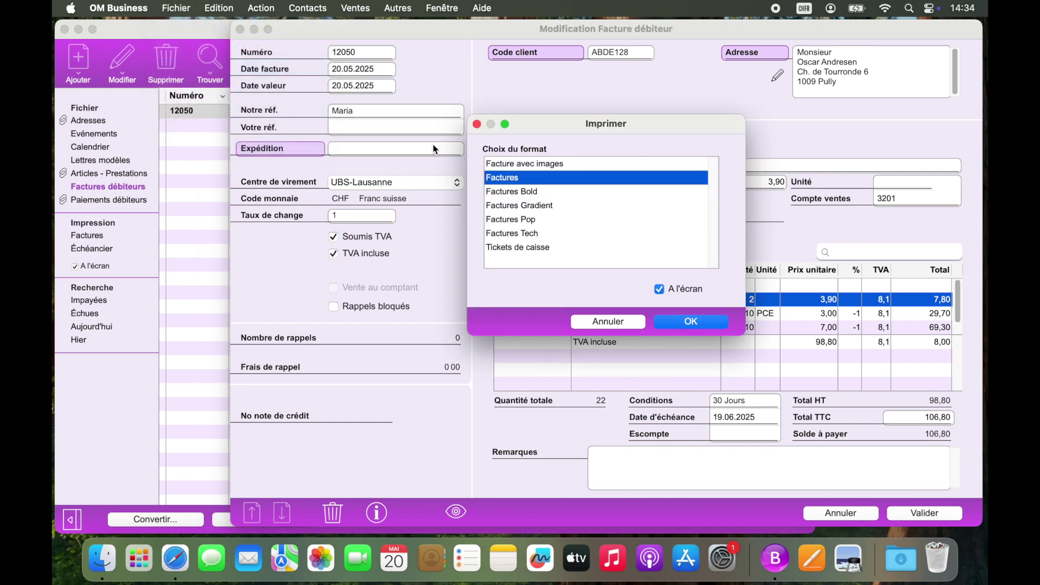
click(671, 321)
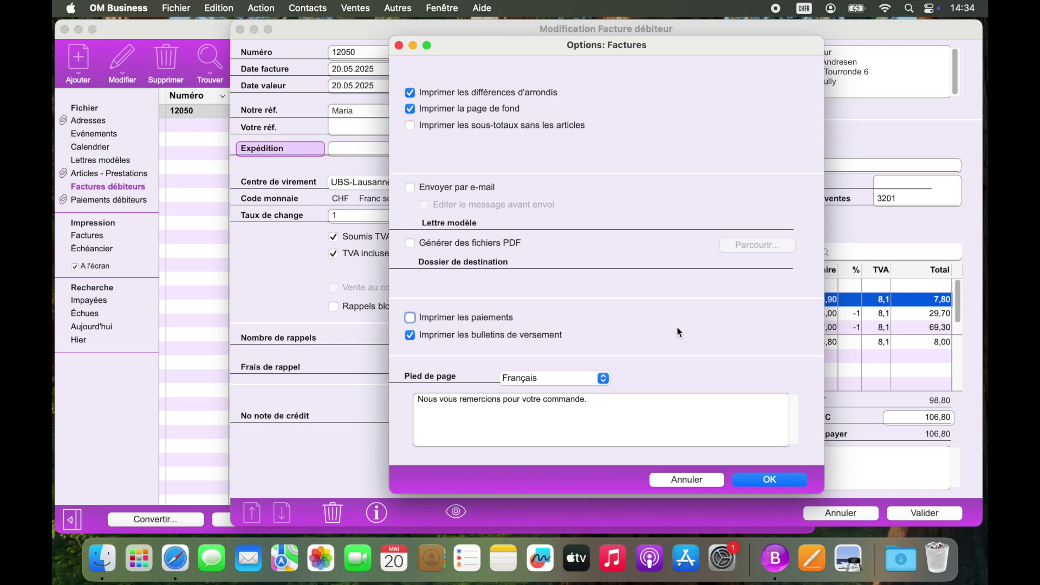
click(753, 480)
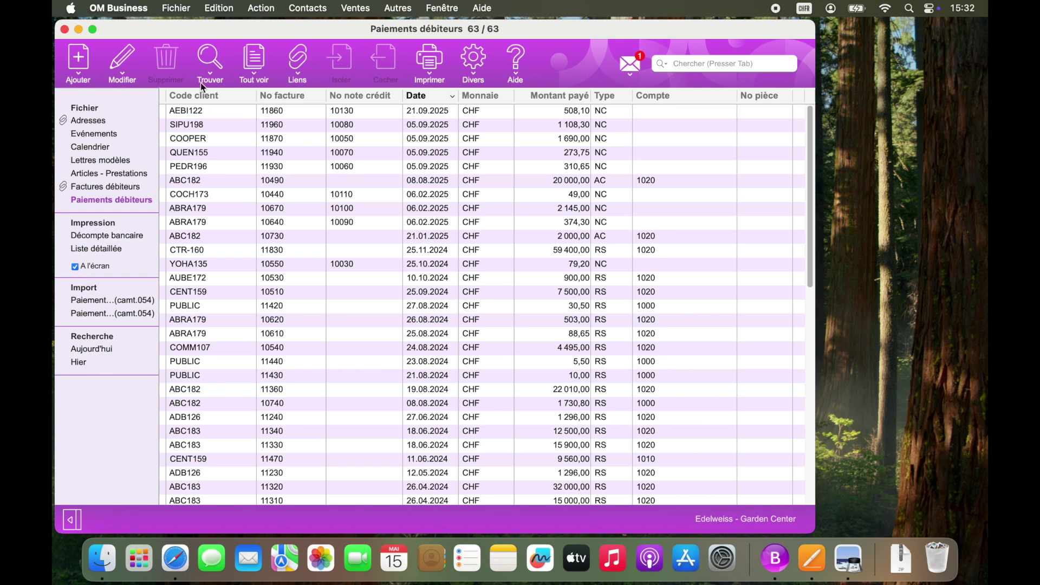
Start a data import from the Paiements débiteurs list
click(177, 9)
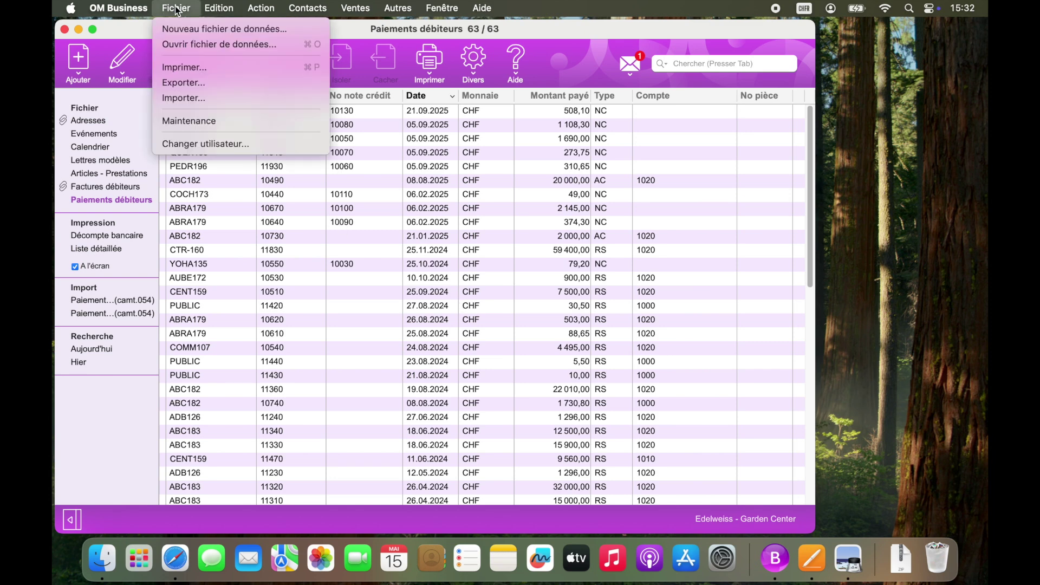
click(178, 100)
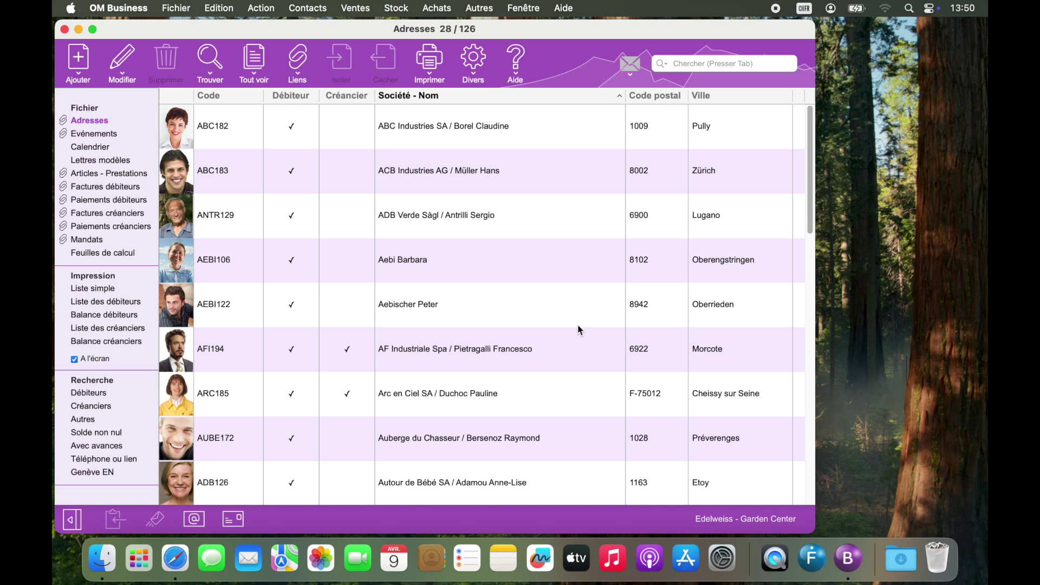
Show the available help and support options from the Adresses list
click(516, 57)
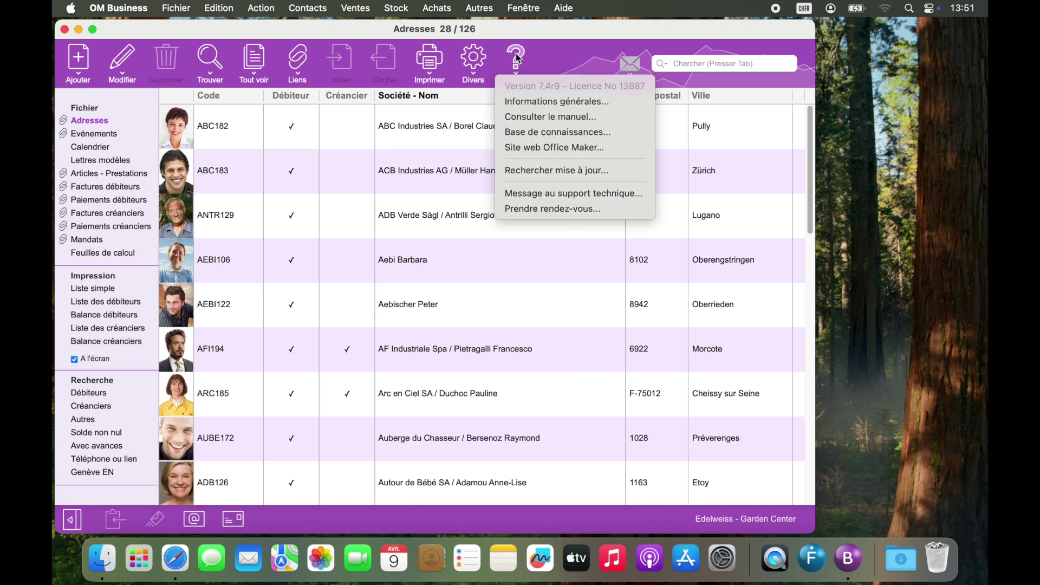